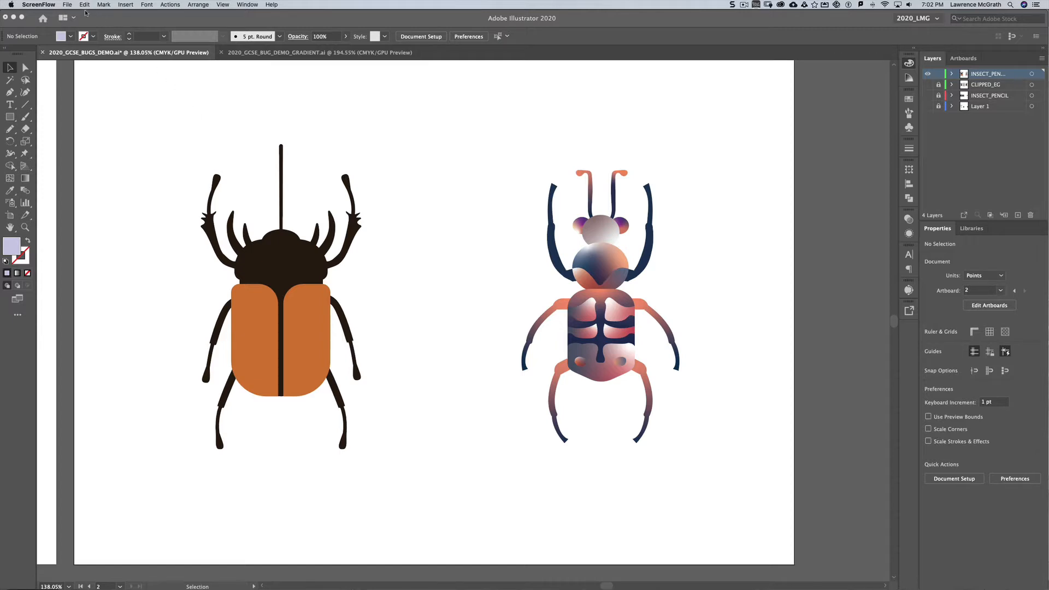
- Place the linked image IMG_20200313_090811.jpg on the artboard at about 355 × 266 pt
{"action": "left_click", "coordinate": [129, 94]}
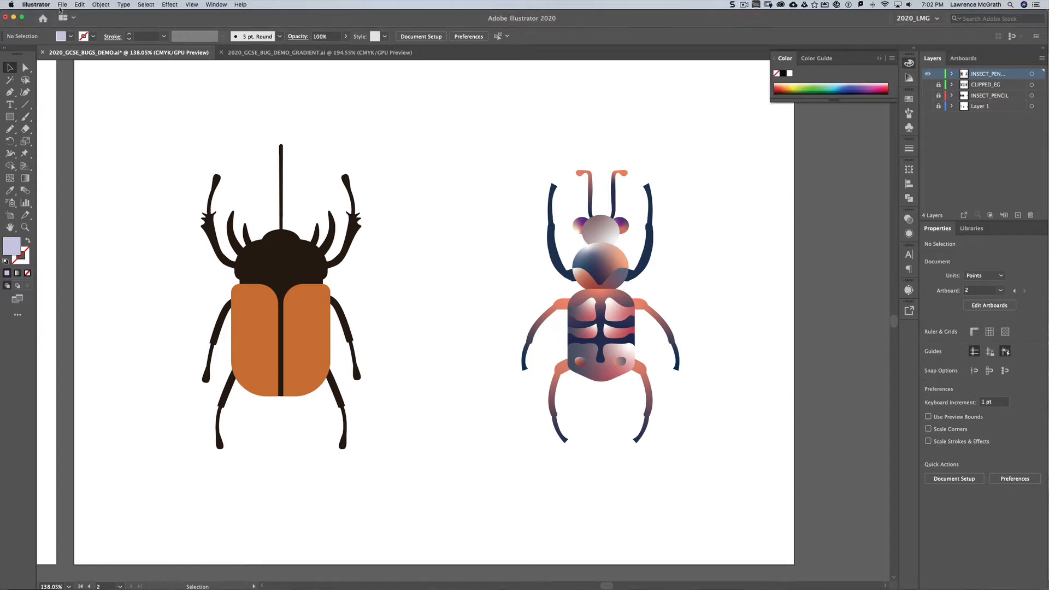
{"action": "left_click", "coordinate": [62, 4]}
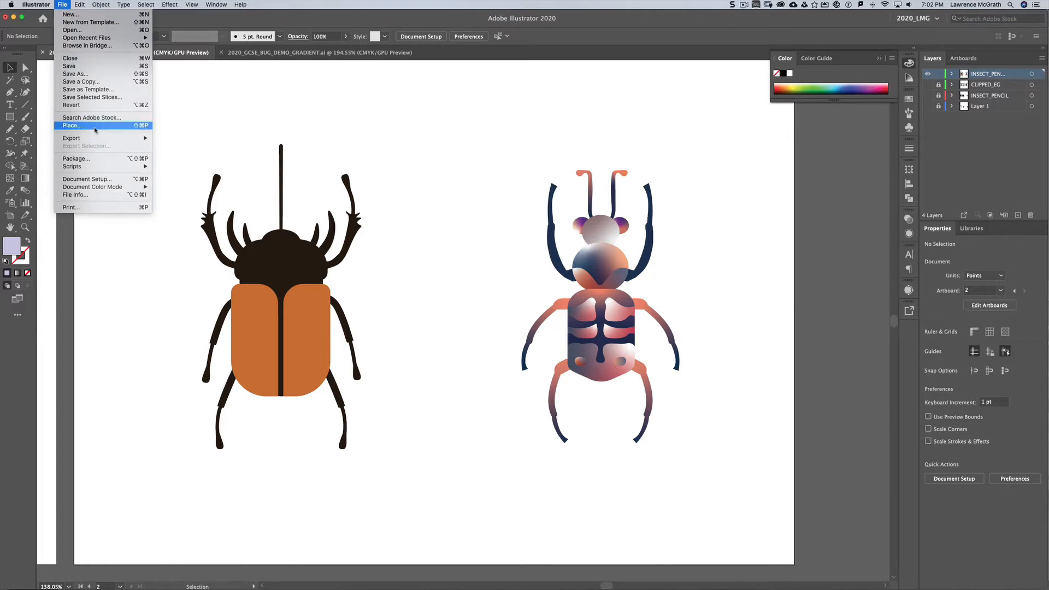
{"action": "left_click", "coordinate": [95, 129]}
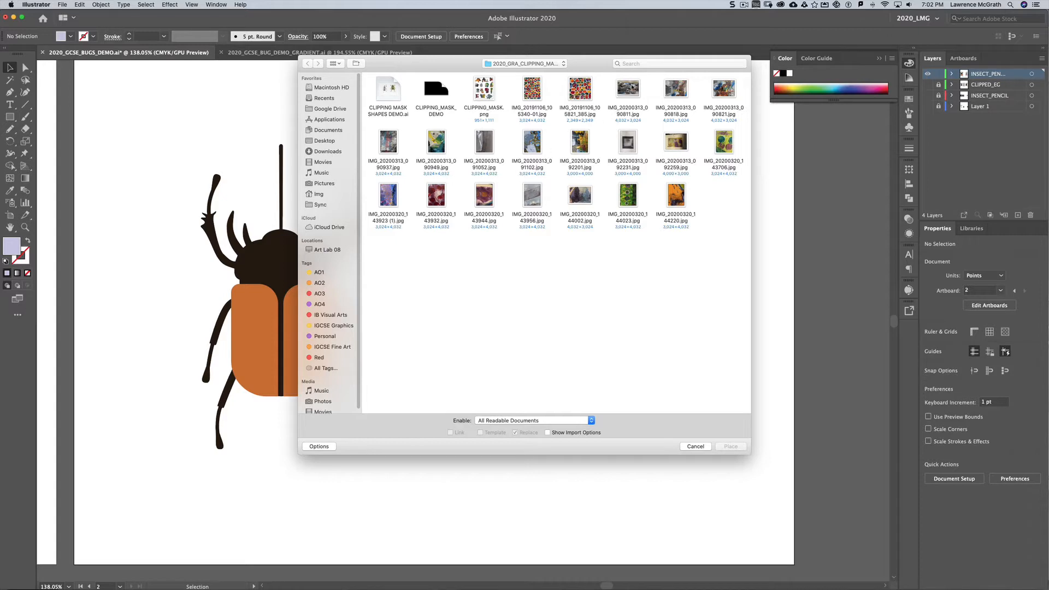
{"action": "left_click", "coordinate": [630, 89]}
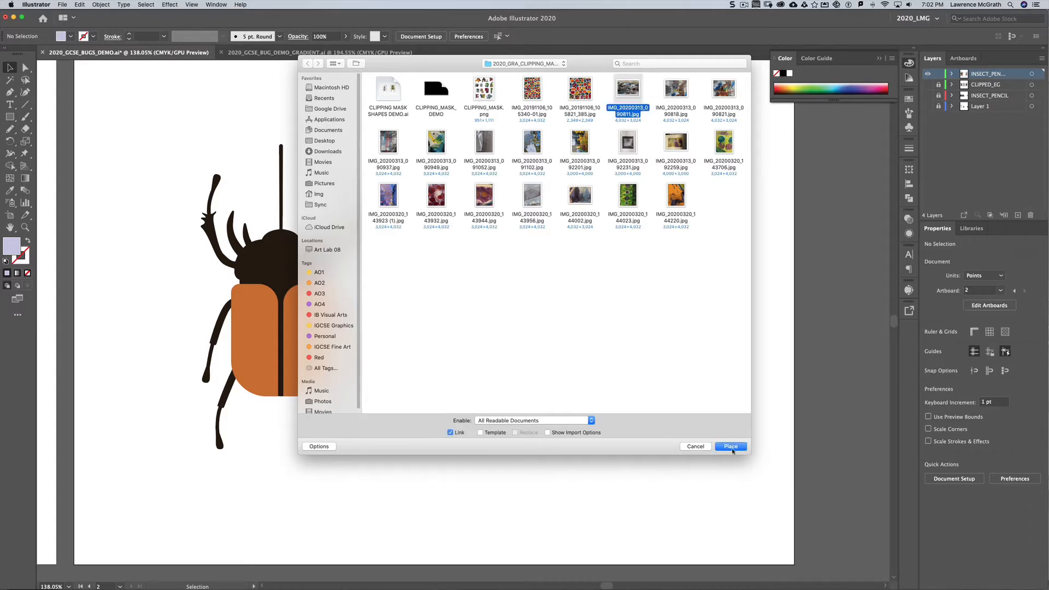
{"action": "left_click", "coordinate": [731, 446]}
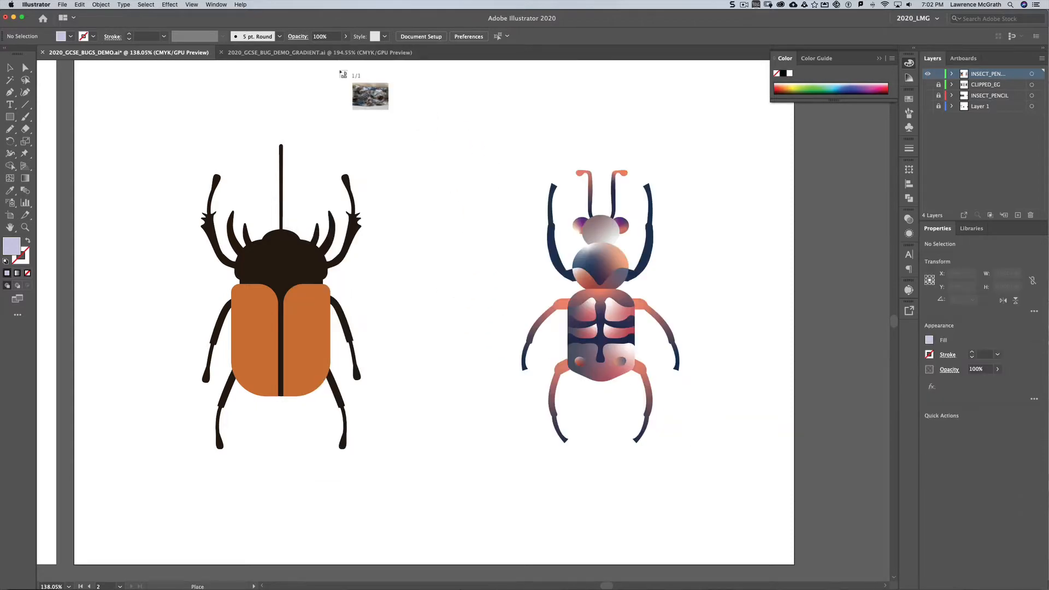
{"action": "left_click_drag", "start_coordinate": [340, 71], "coordinate": [821, 303]}
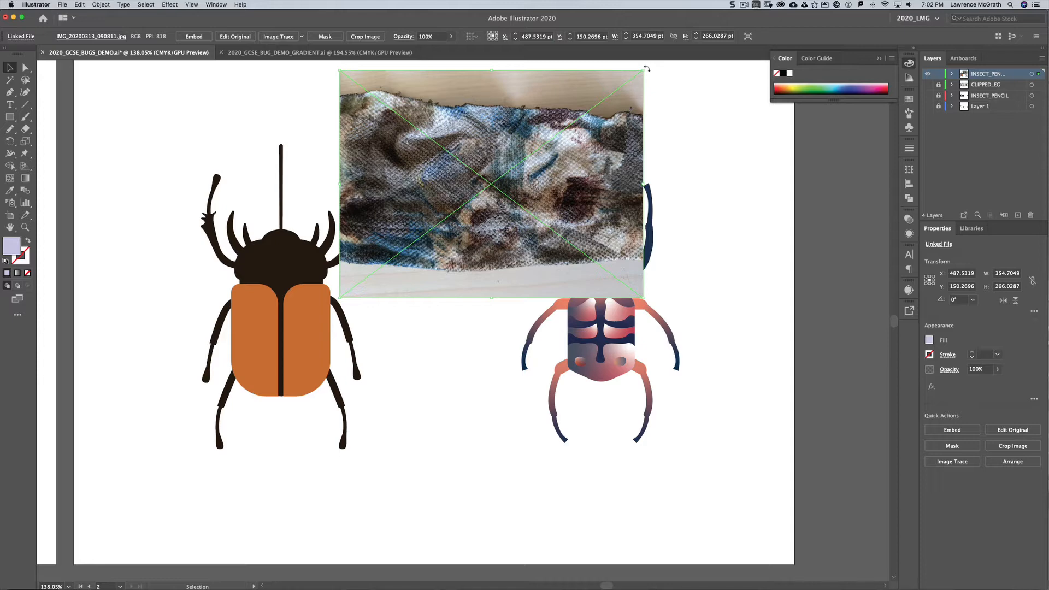
- Rotate the texture photo about a quarter turn clockwise to portrait orientation and move it over the right insect
{"action": "left_click_drag", "start_coordinate": [646, 68], "coordinate": [618, 355]}
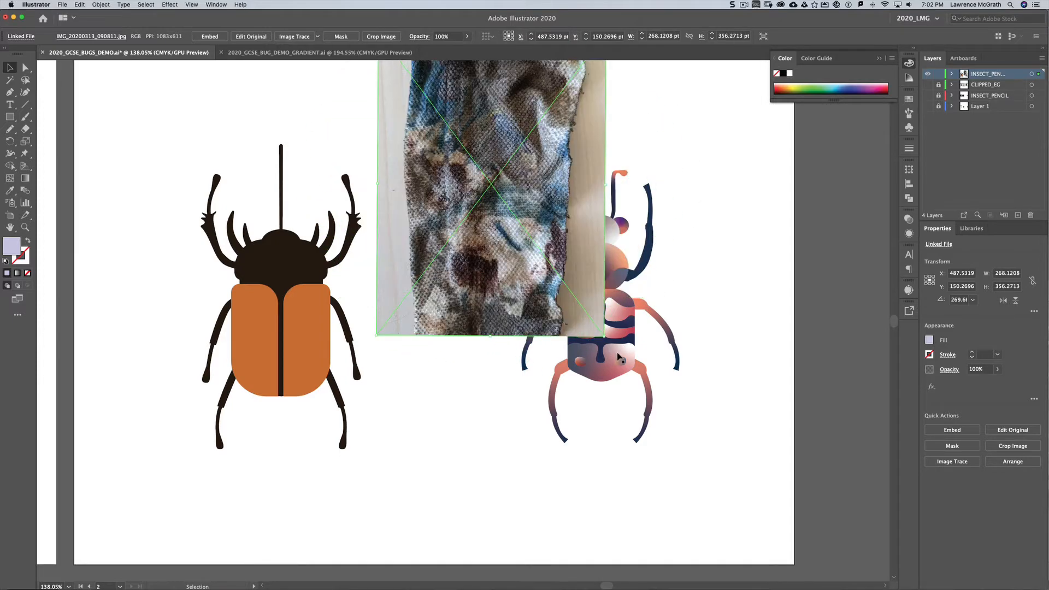
{"action": "left_click_drag", "start_coordinate": [526, 222], "coordinate": [544, 334]}
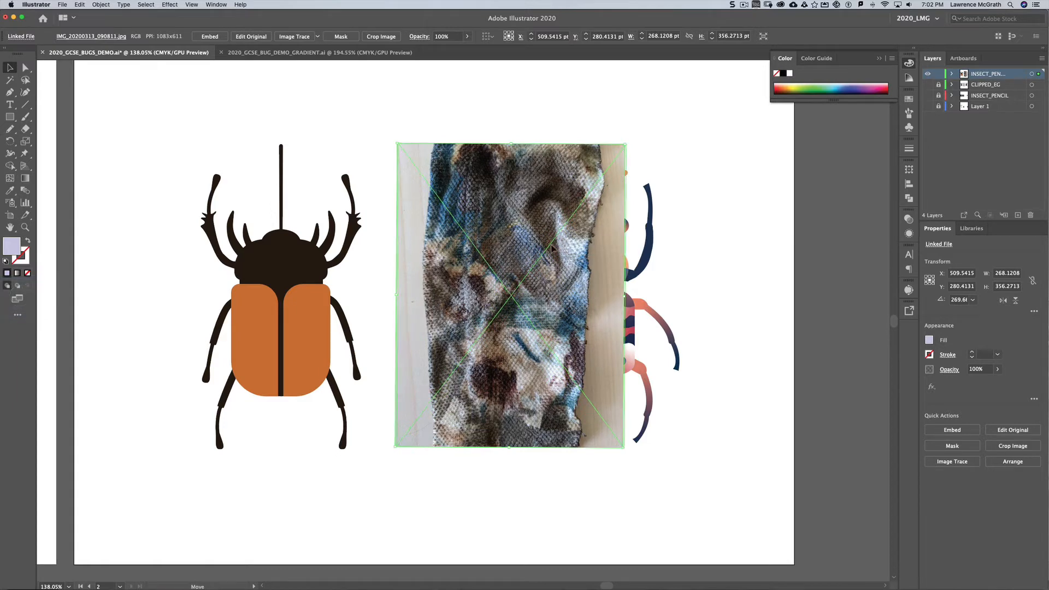
{"action": "left_click_drag", "start_coordinate": [532, 248], "coordinate": [643, 240]}
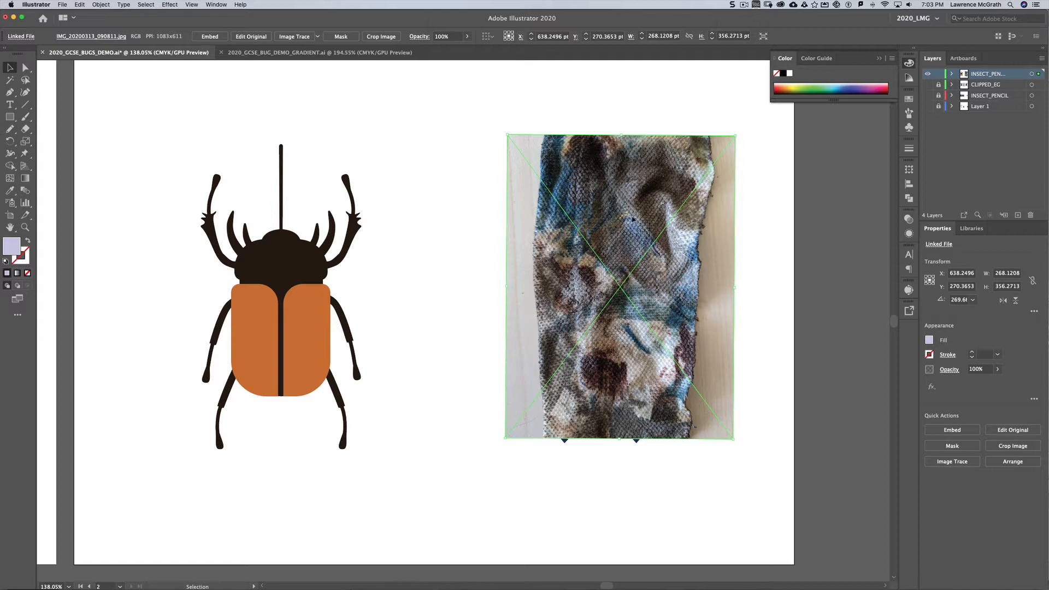
- Duplicate the texture photo and position the copy over the head and legs of the left beetle
{"action": "left_click_drag", "start_coordinate": [626, 227], "coordinate": [509, 235]}
{"action": "left_click_drag", "start_coordinate": [603, 235], "coordinate": [688, 249]}
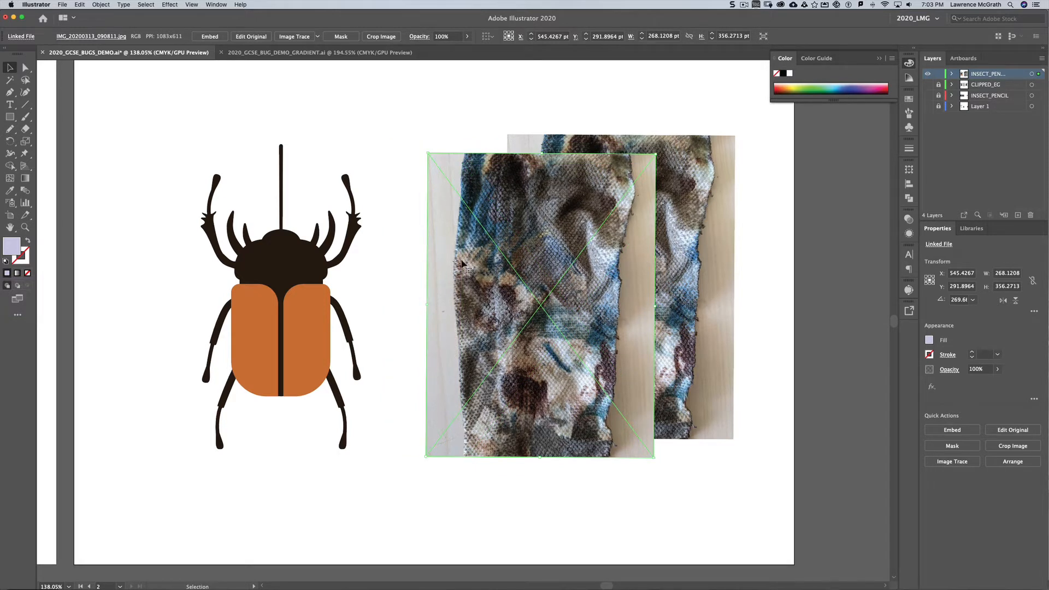
{"action": "left_click_drag", "start_coordinate": [567, 263], "coordinate": [416, 261]}
{"action": "left_click_drag", "start_coordinate": [454, 339], "coordinate": [385, 337]}
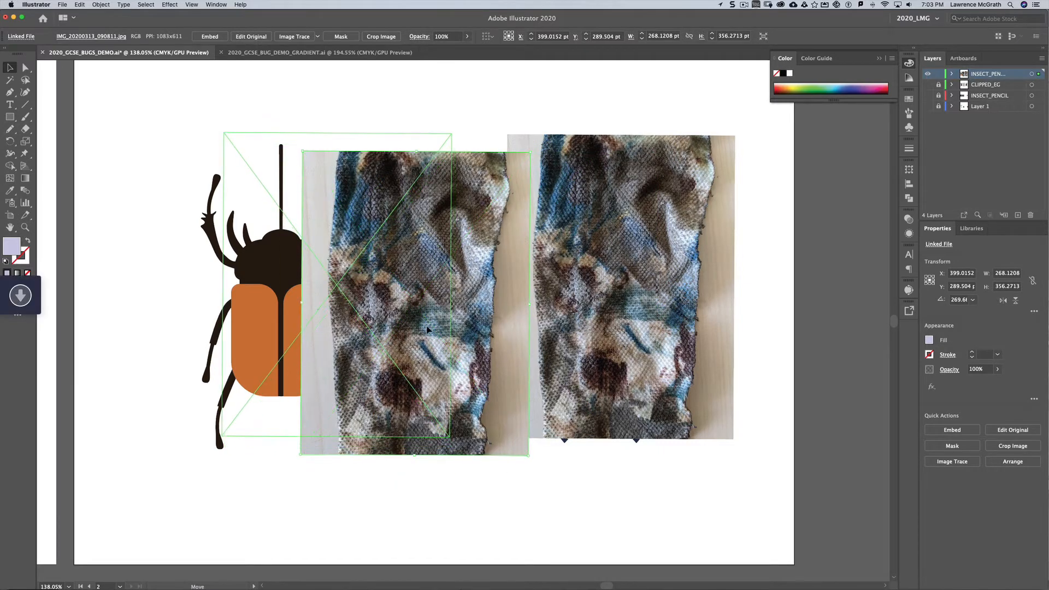
{"action": "left_click_drag", "start_coordinate": [391, 286], "coordinate": [342, 296]}
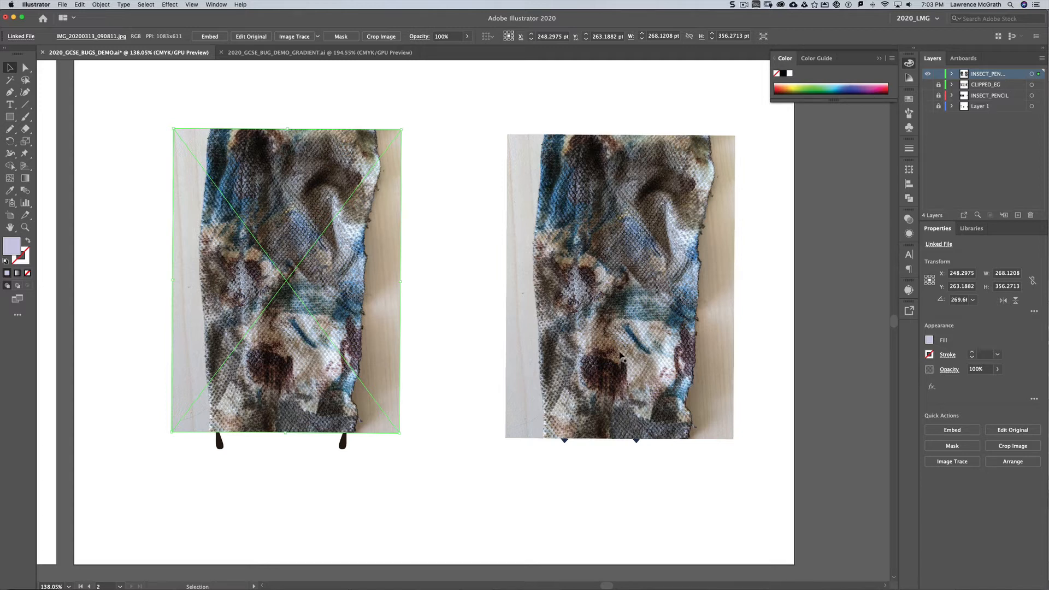
- Send the texture copy to the back and clip it with the left beetle's head-and-forelegs shape using a clipping mask
{"action": "left_click", "coordinate": [1013, 462]}
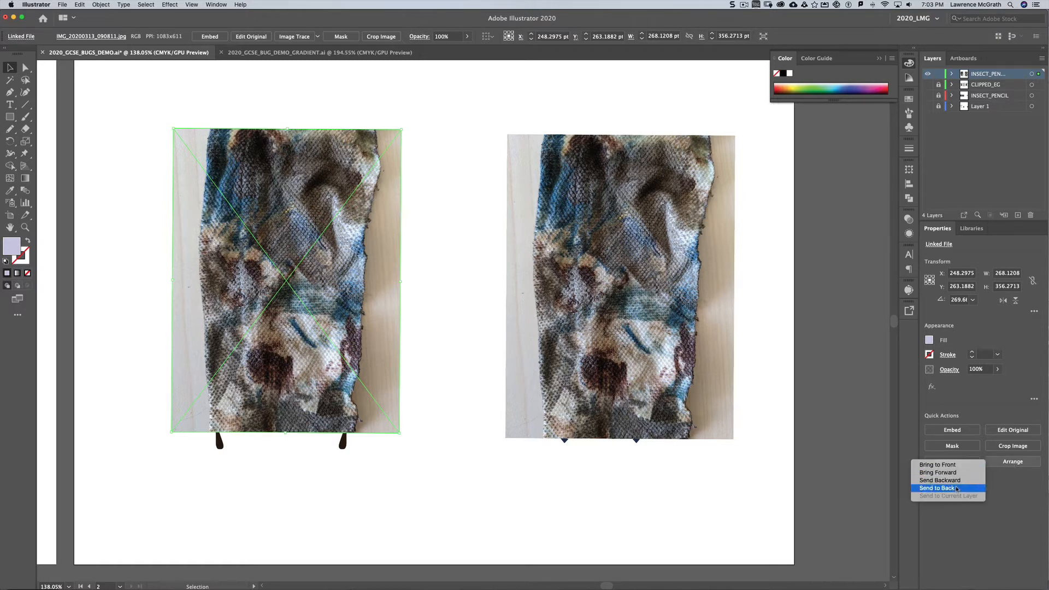
{"action": "left_click", "coordinate": [937, 488]}
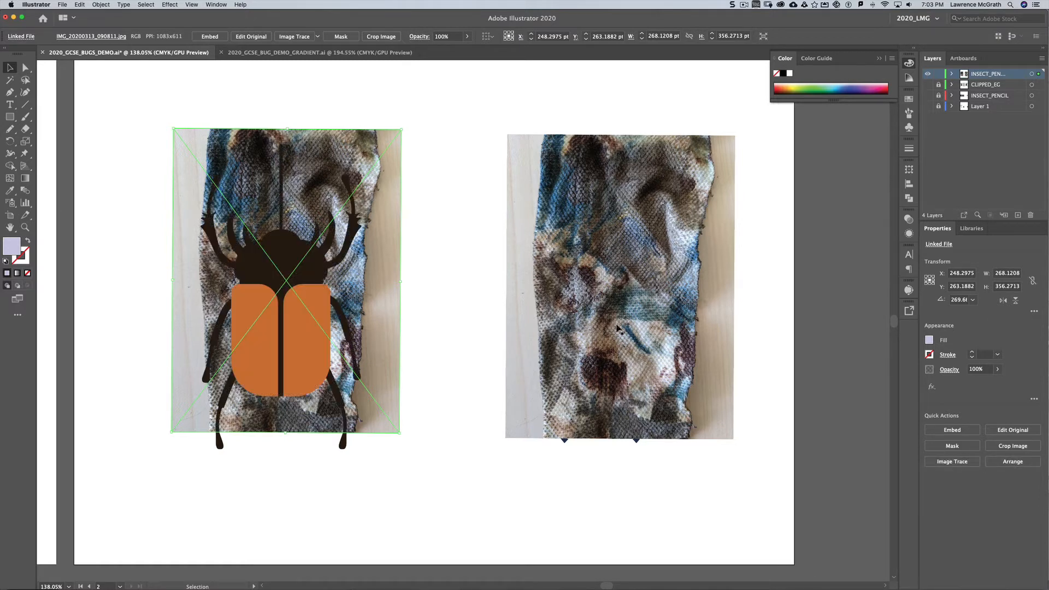
{"action": "left_click", "coordinate": [300, 269], "text": "shift"}
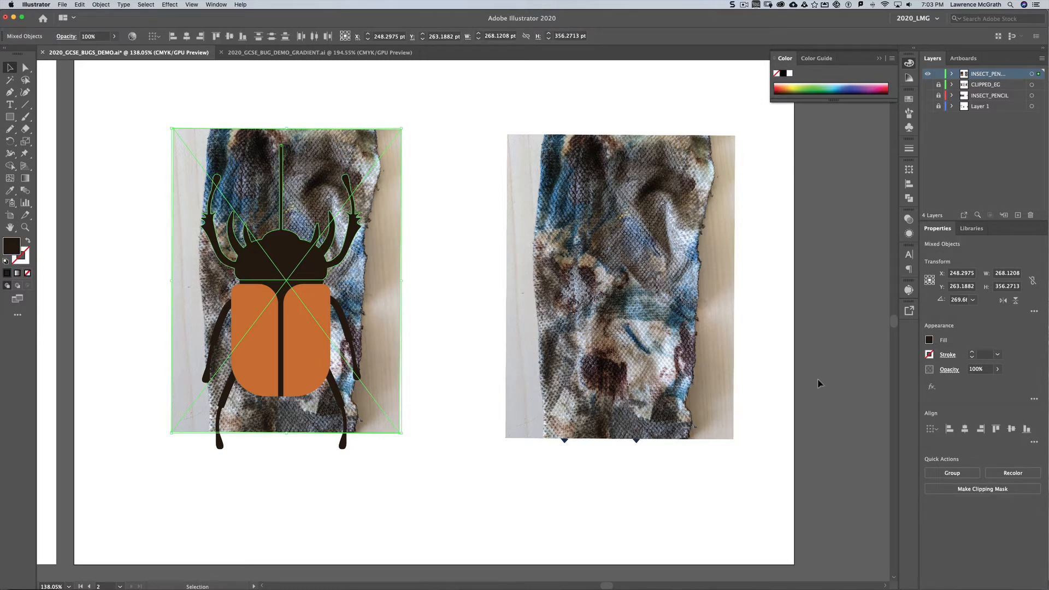
{"action": "left_click", "coordinate": [979, 489]}
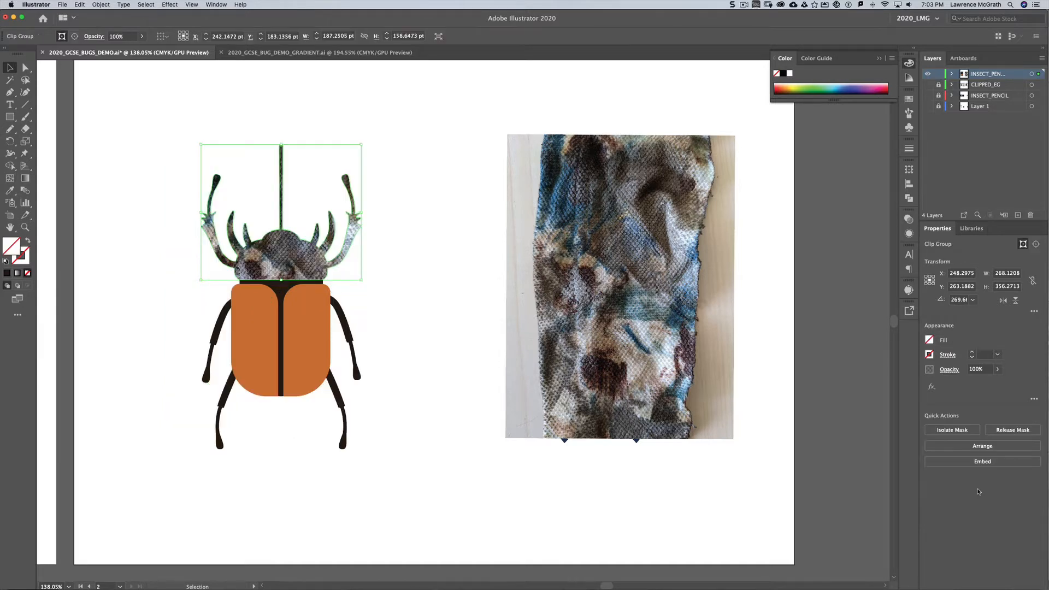
{"action": "left_click", "coordinate": [427, 353]}
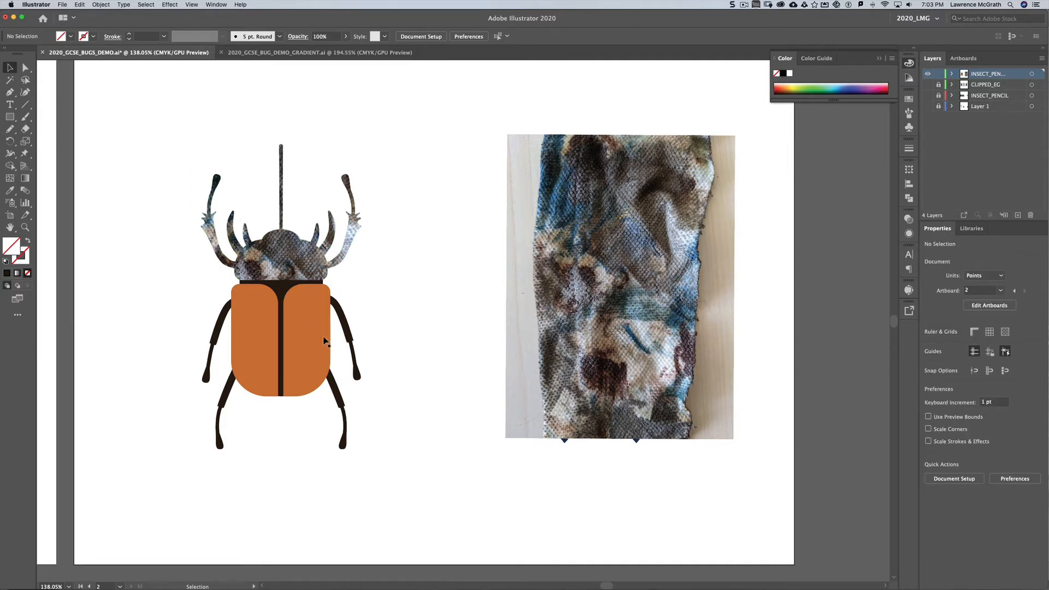
- Duplicate the remaining texture photo, turn the copy upside down, scale it to about 184 × 244 pt and place it over the left beetle's lower body
{"action": "left_click", "coordinate": [646, 347]}
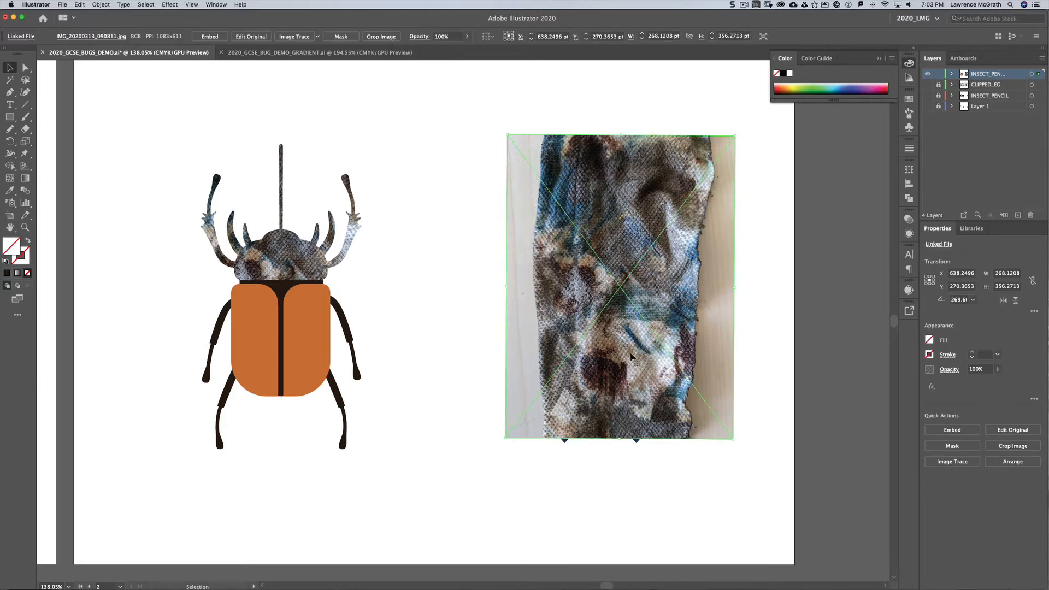
{"action": "left_click_drag", "start_coordinate": [632, 353], "coordinate": [533, 367]}
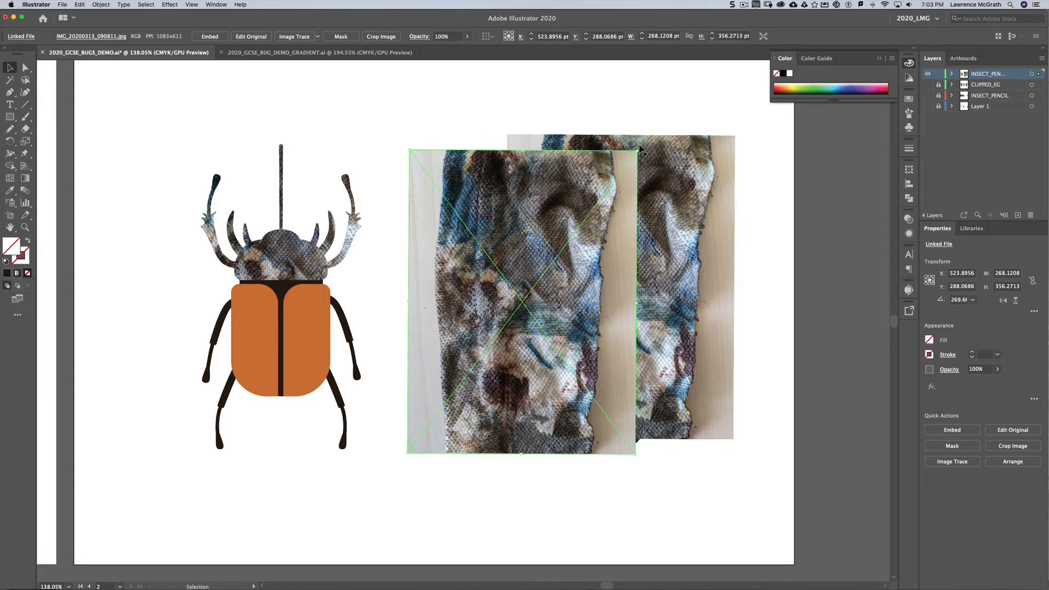
{"action": "left_click_drag", "start_coordinate": [639, 149], "coordinate": [329, 304]}
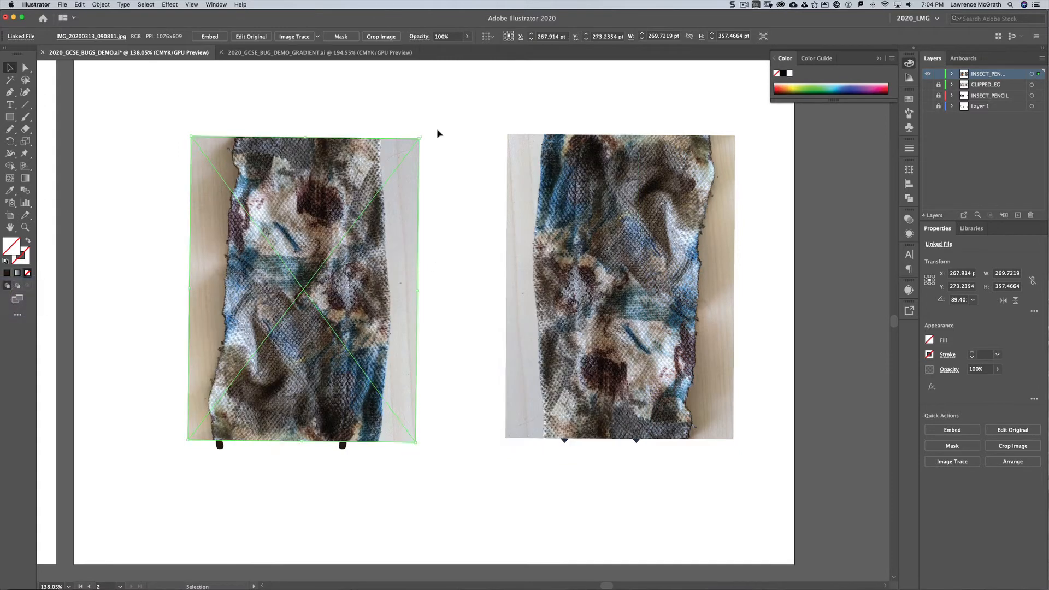
{"action": "left_click_drag", "start_coordinate": [419, 138], "coordinate": [380, 244]}
{"action": "mouse_move", "coordinate": [285, 343]}
{"action": "left_mouse_down"}
{"action": "mouse_move", "coordinate": [408, 417]}
{"action": "mouse_move", "coordinate": [291, 382]}
{"action": "mouse_move", "coordinate": [288, 351]}
{"action": "mouse_move", "coordinate": [293, 360]}
{"action": "left_mouse_up"}
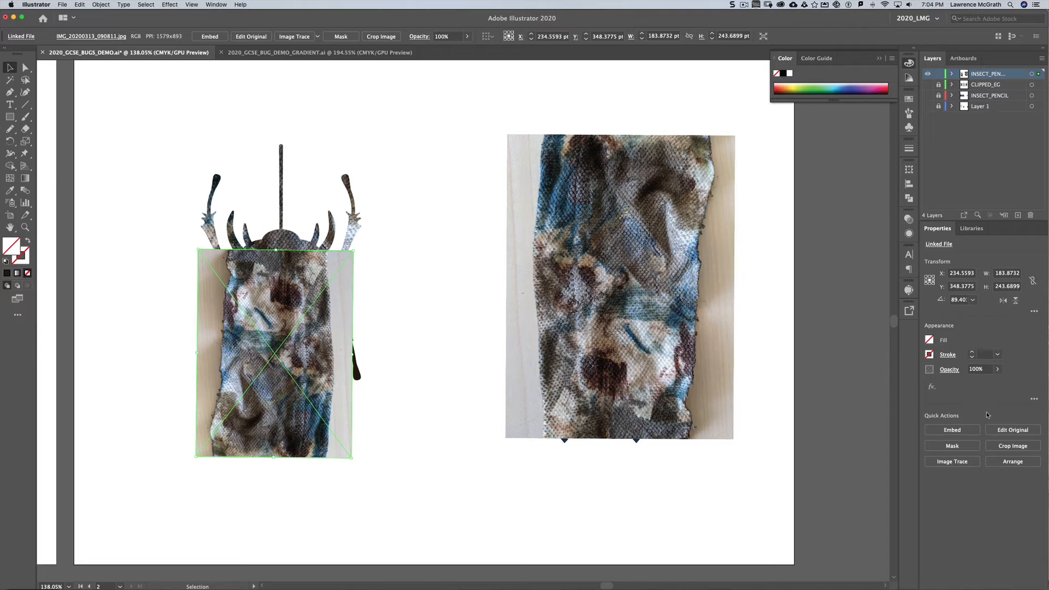
- Send the upside-down texture copy to the back, centre it behind the lower body and legs, and enlarge it to about 266 × 353 pt
{"action": "left_click", "coordinate": [1024, 463]}
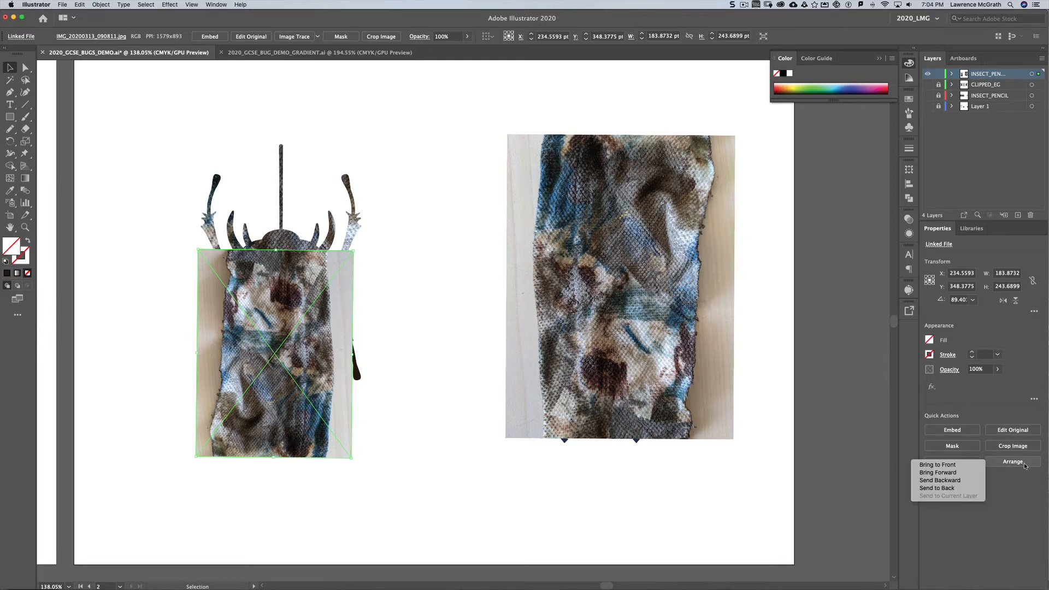
{"action": "left_click", "coordinate": [949, 488]}
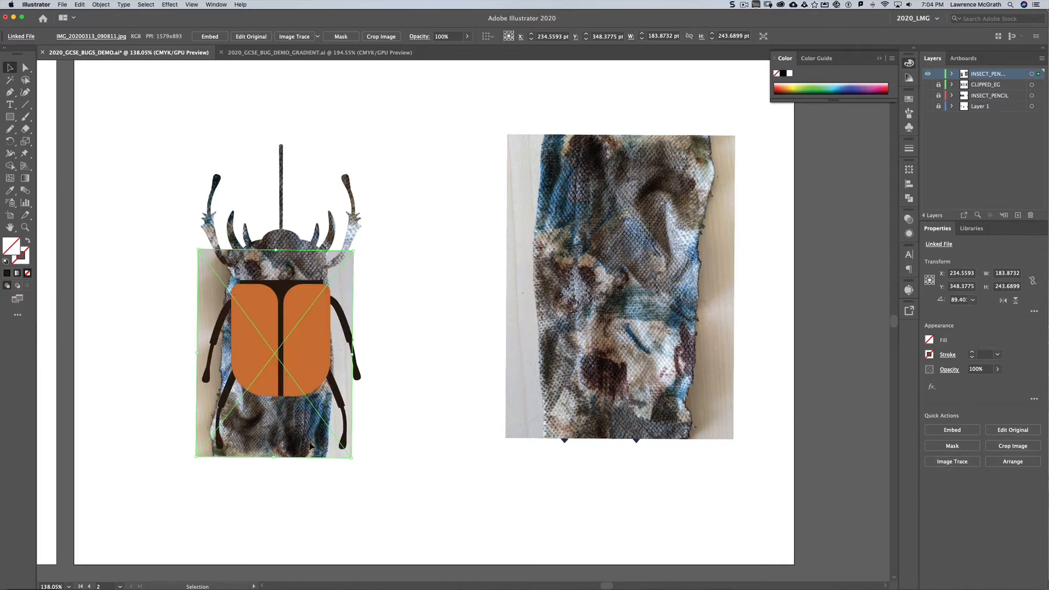
{"action": "left_click_drag", "start_coordinate": [310, 447], "coordinate": [316, 424]}
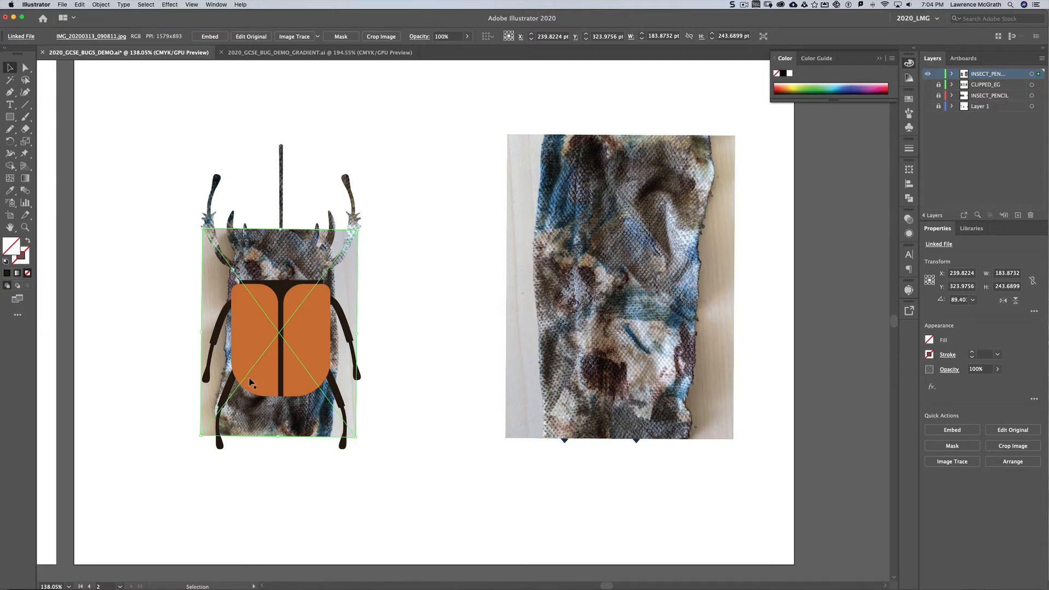
{"action": "left_click", "coordinate": [281, 288]}
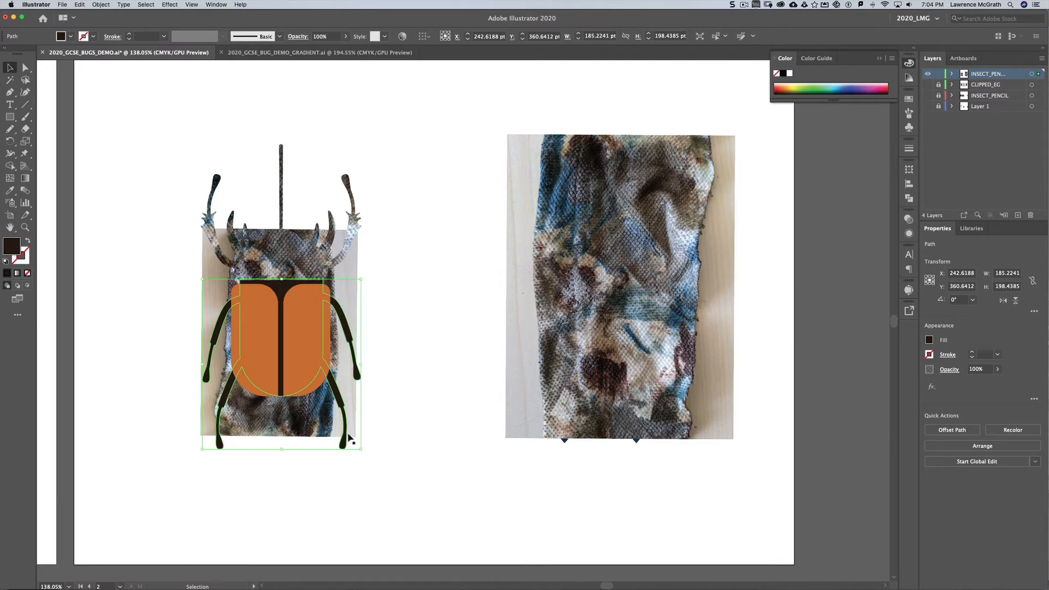
{"action": "left_click", "coordinate": [352, 407]}
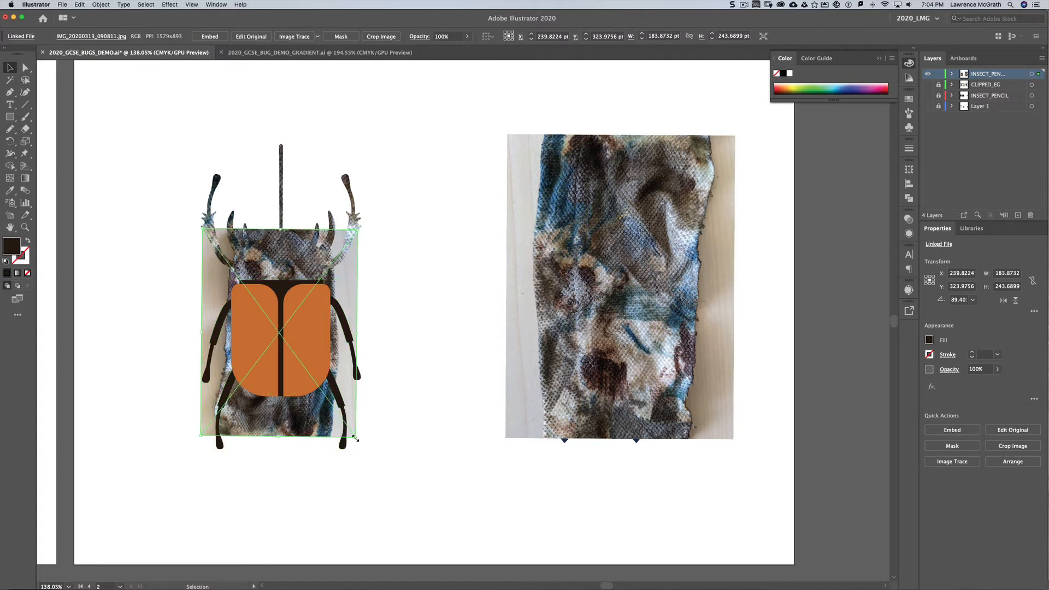
{"action": "left_click_drag", "start_coordinate": [355, 438], "coordinate": [395, 487]}
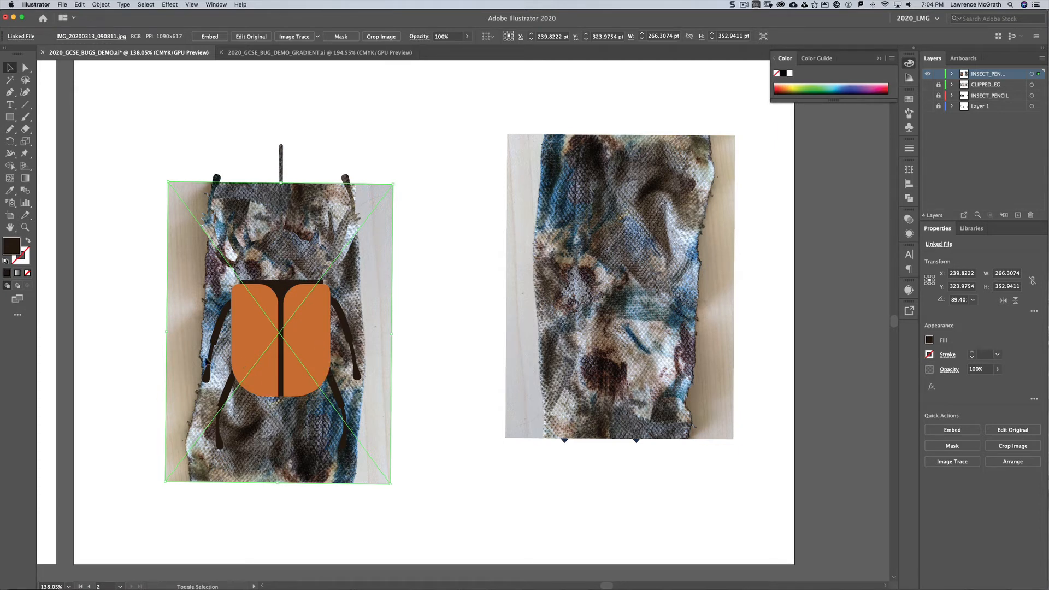
- Make a clipping mask from the beetle's black body-and-hind-legs shape and the texture copy behind it
{"action": "left_click", "coordinate": [348, 331], "text": "shift"}
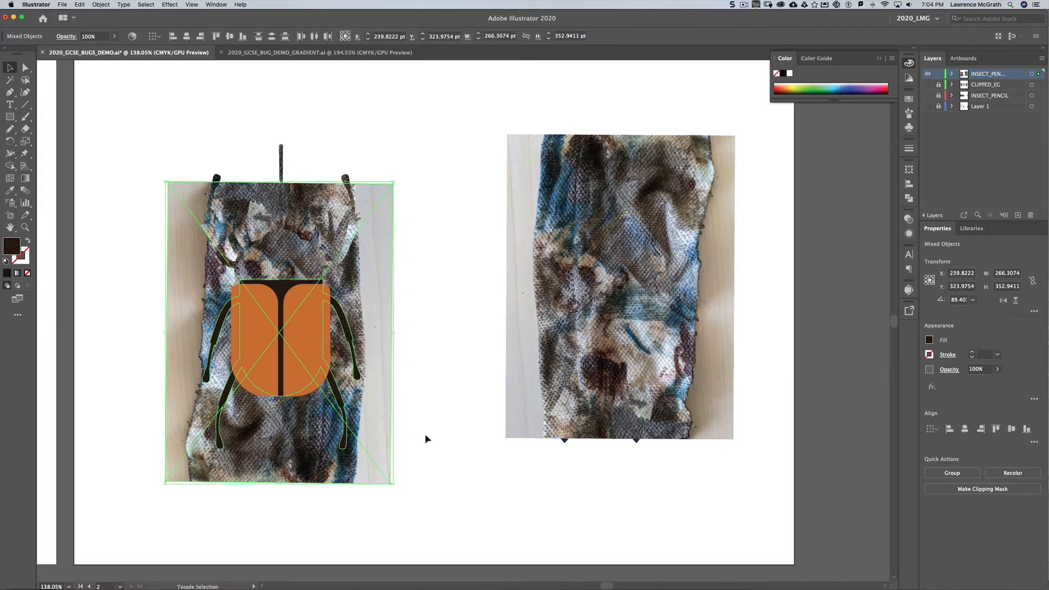
{"action": "left_click", "coordinate": [993, 489]}
{"action": "left_click", "coordinate": [460, 419]}
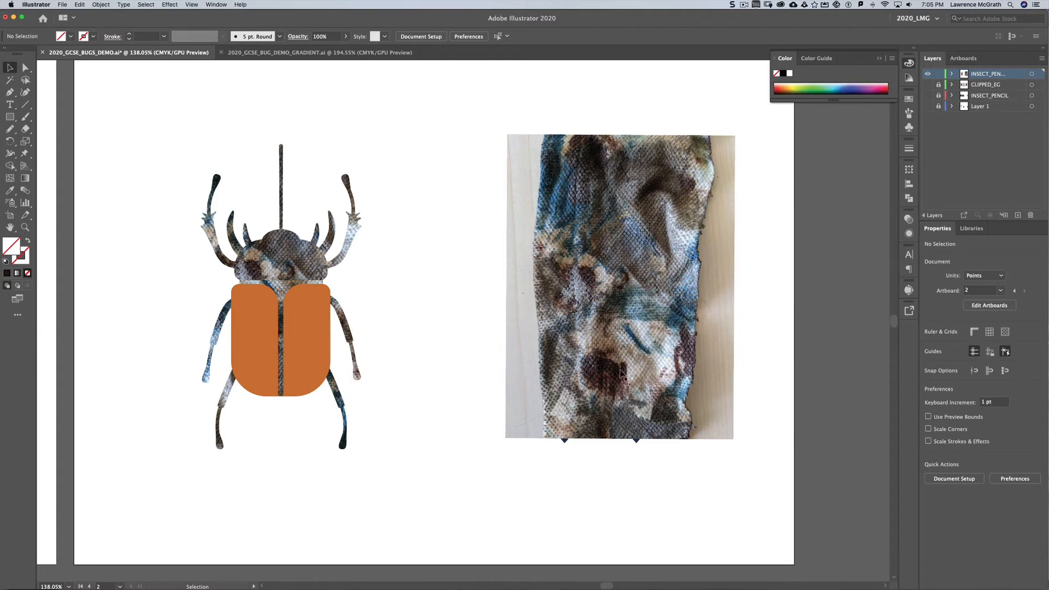
- Duplicate the texture photo again, scale the copy to about 135 × 179 pt and position it over the beetle's right orange wing case
{"action": "left_click_drag", "start_coordinate": [622, 373], "coordinate": [494, 441]}
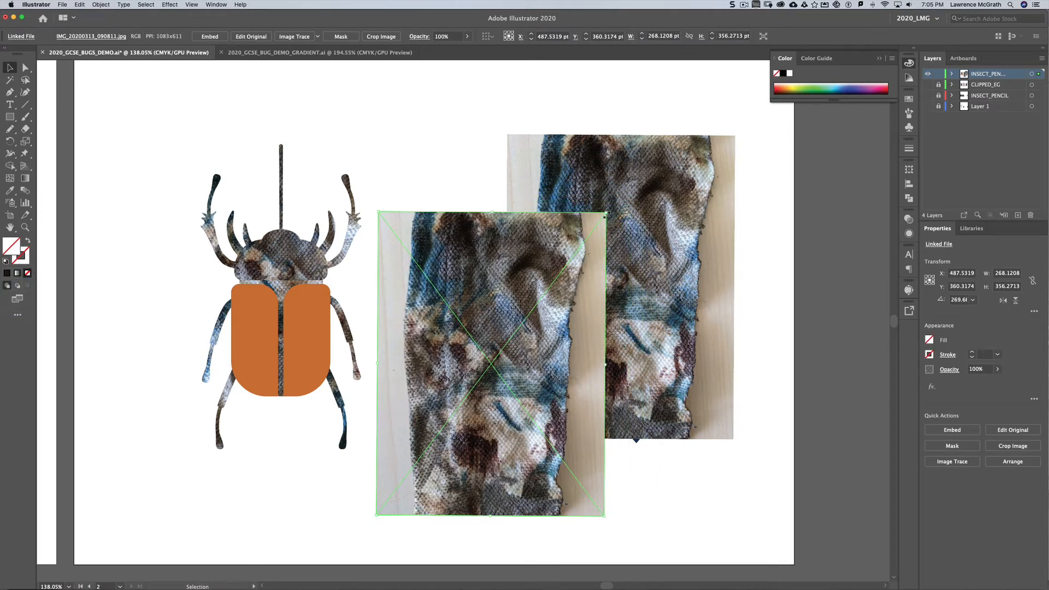
{"action": "left_click_drag", "start_coordinate": [605, 213], "coordinate": [550, 264]}
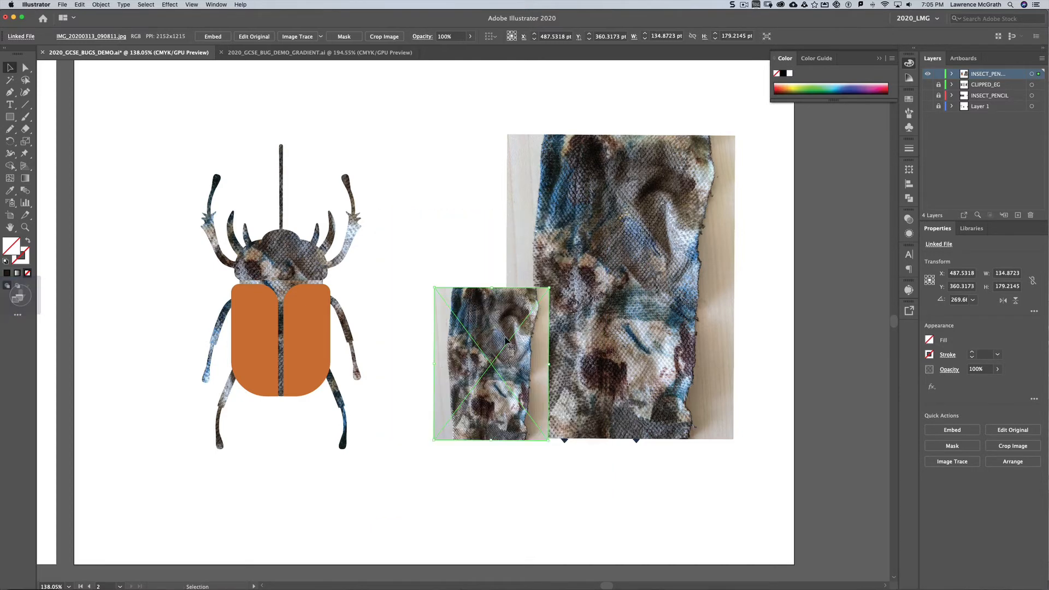
{"action": "left_click_drag", "start_coordinate": [505, 349], "coordinate": [380, 356]}
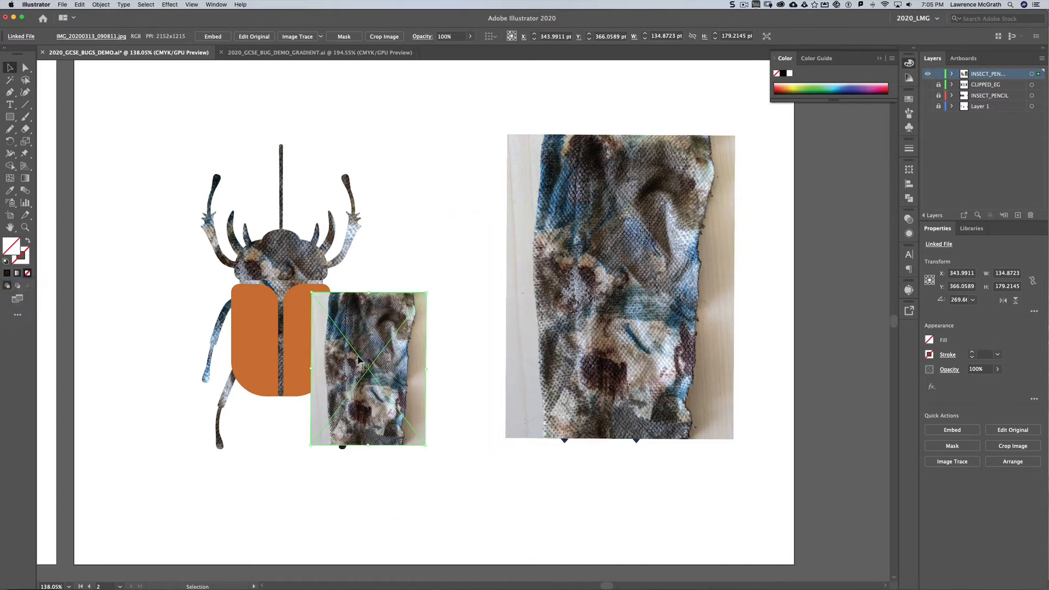
{"action": "left_click", "coordinate": [301, 331]}
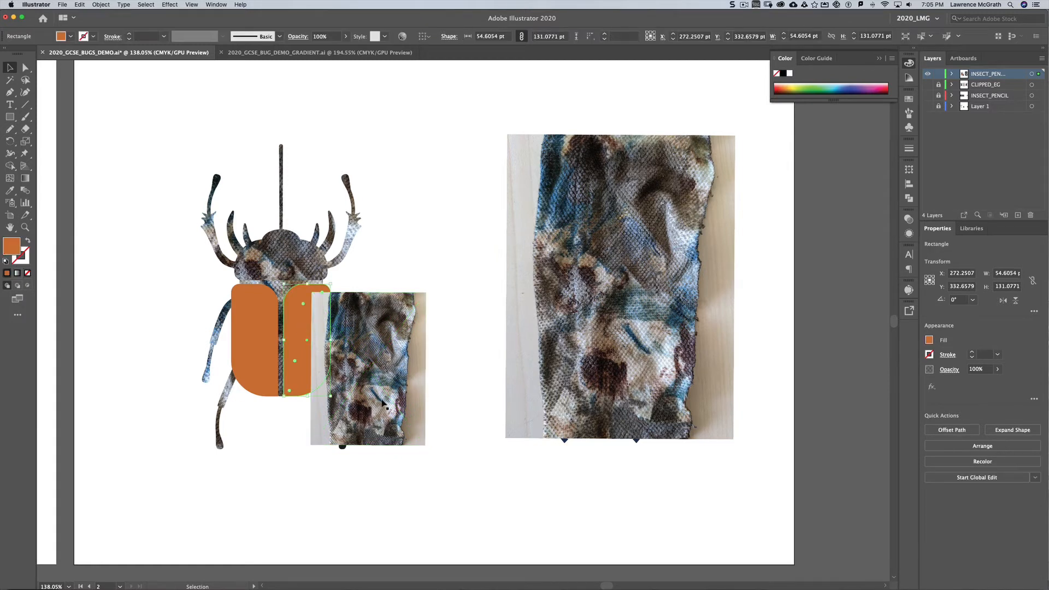
{"action": "left_click_drag", "start_coordinate": [394, 407], "coordinate": [332, 383]}
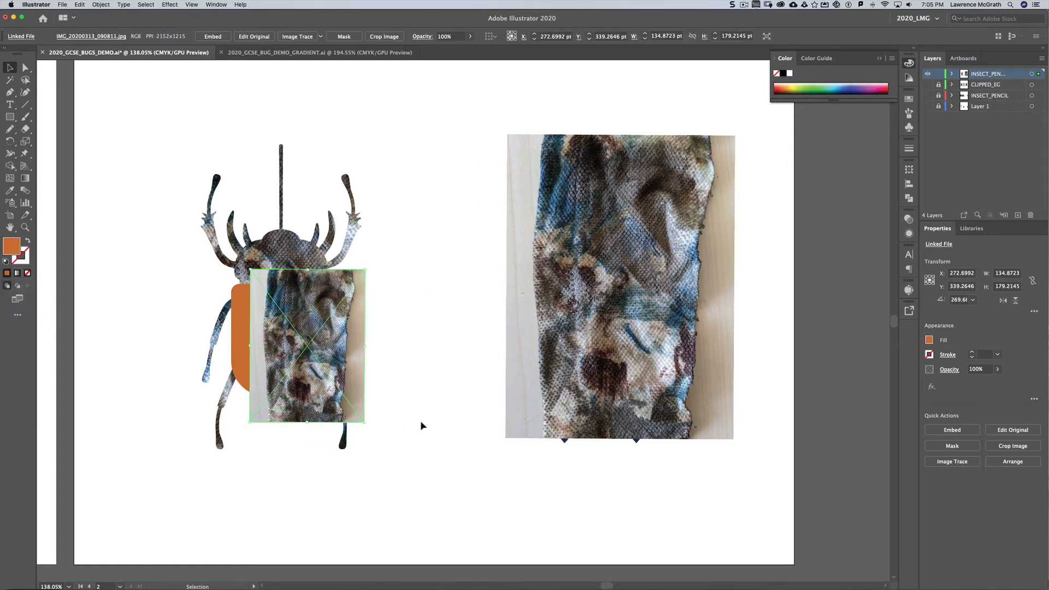
- Send the texture copy to the back and clip it with the beetle's right orange wing-case shape in front of it
{"action": "left_click", "coordinate": [1024, 463]}
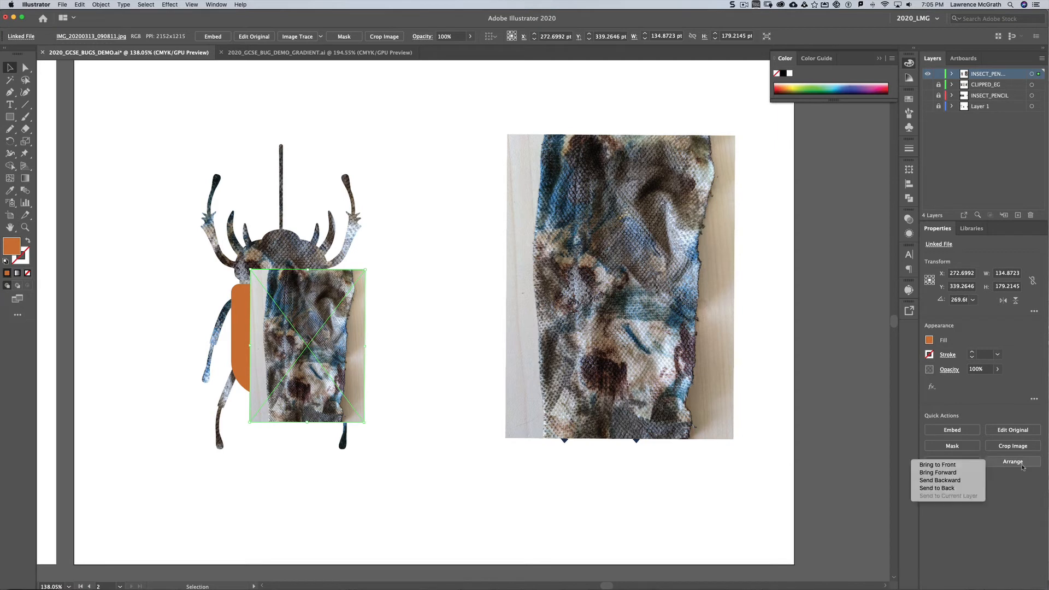
{"action": "left_click", "coordinate": [965, 489]}
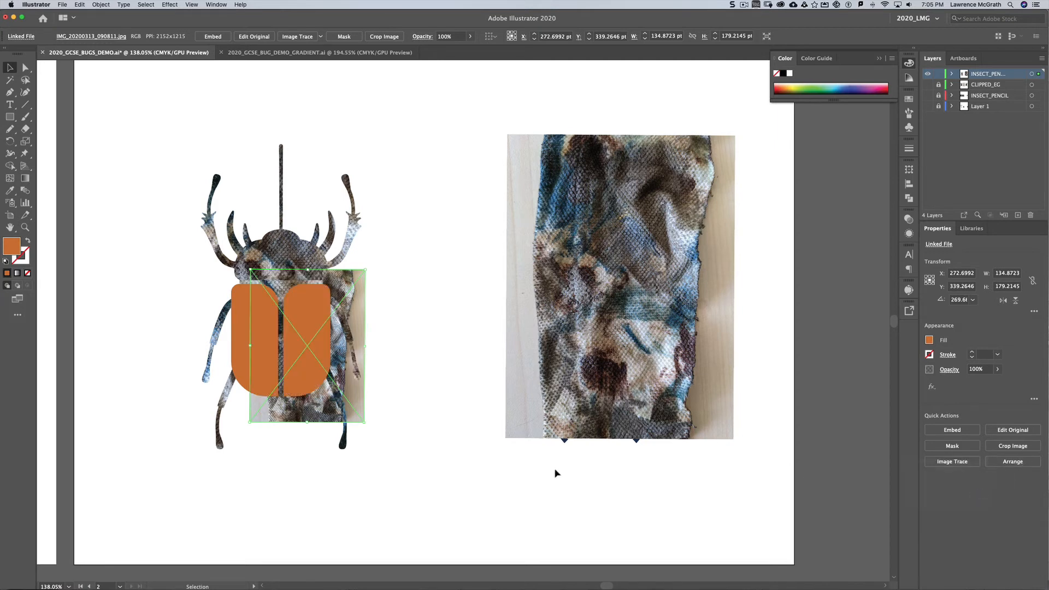
{"action": "left_click", "coordinate": [299, 381], "text": "shift"}
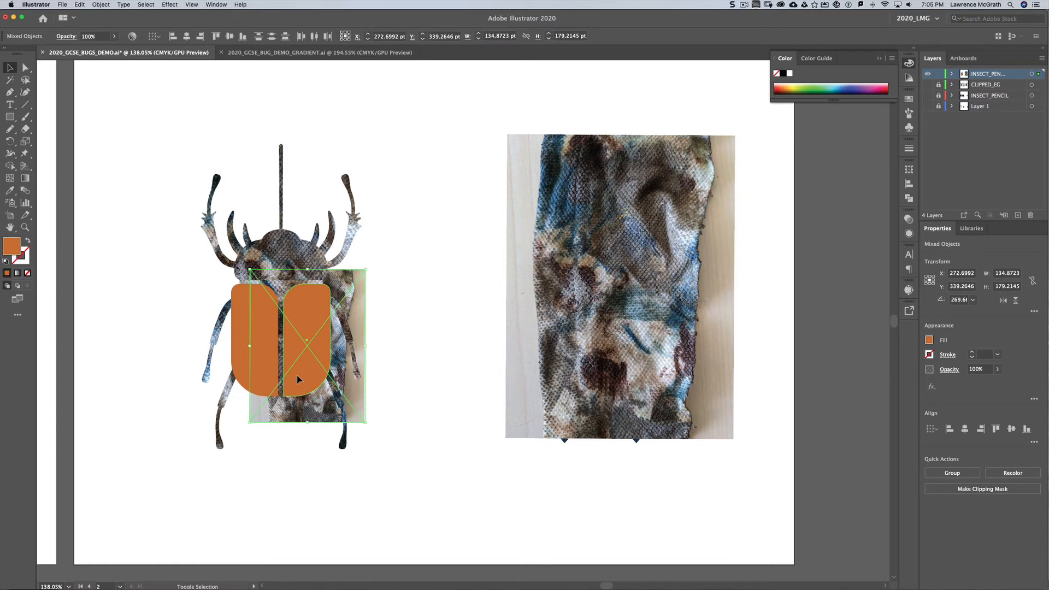
{"action": "left_click", "coordinate": [983, 489]}
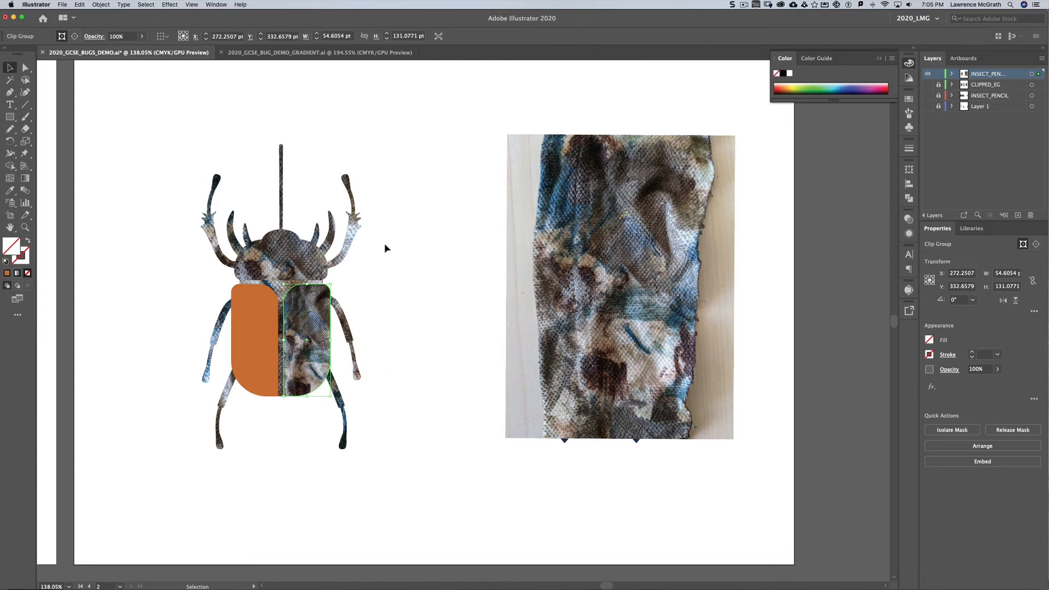
- Reflect a copy of the clipped right wing case across the vertical axis and move it over the beetle's left wing case
{"action": "left_click", "coordinate": [100, 5]}
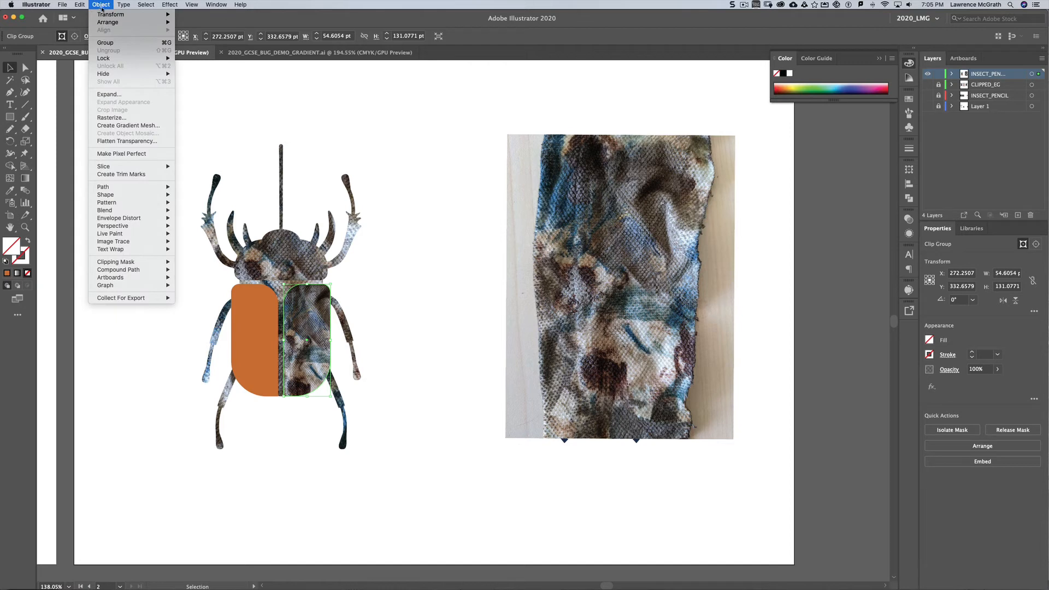
{"action": "mouse_move", "coordinate": [108, 17]}
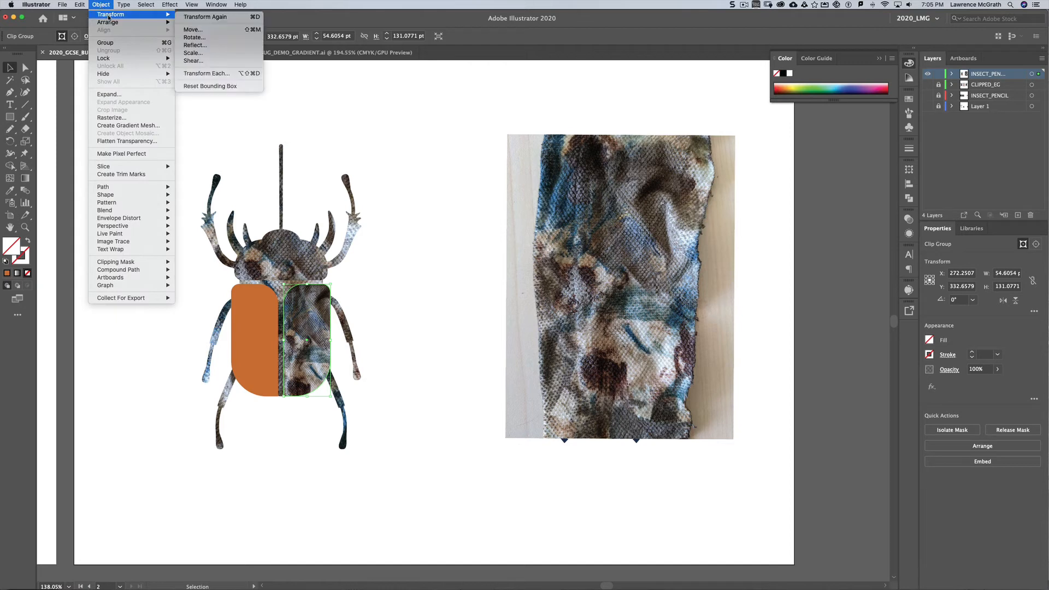
{"action": "left_click", "coordinate": [214, 48]}
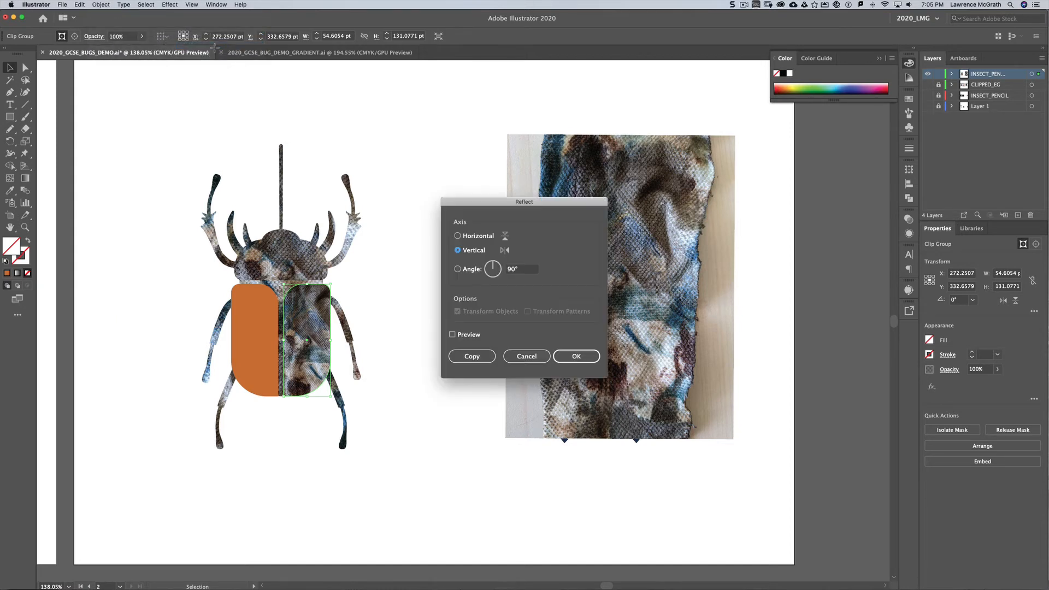
{"action": "left_click", "coordinate": [471, 357]}
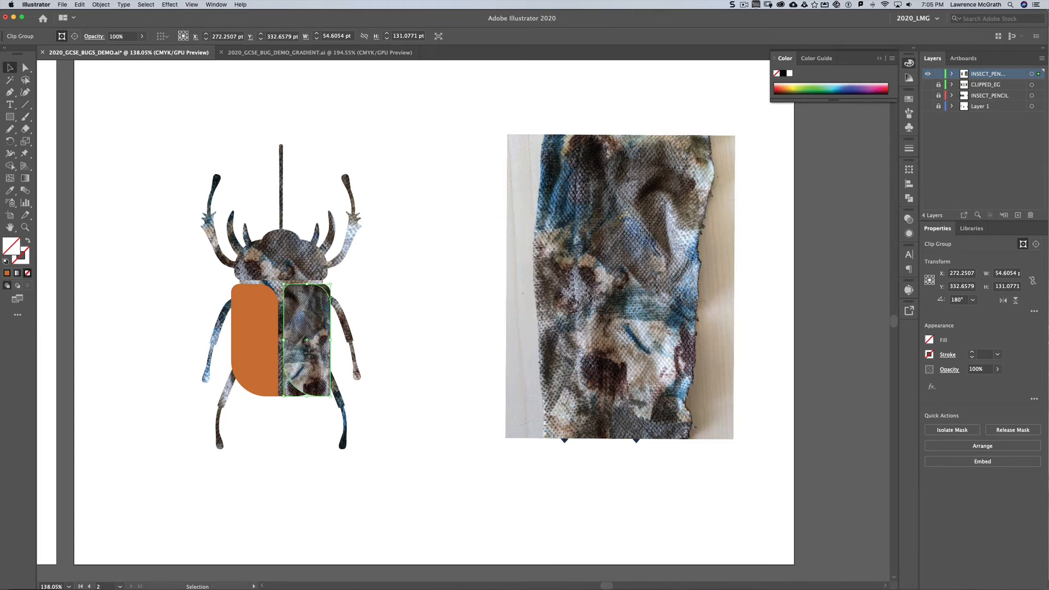
{"action": "left_click_drag", "start_coordinate": [307, 354], "coordinate": [257, 371]}
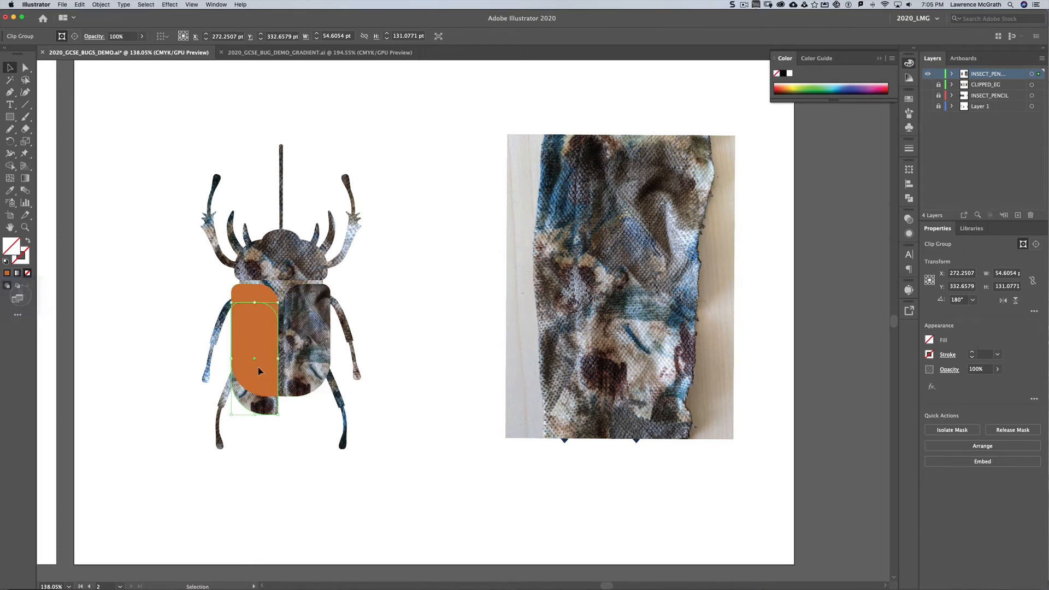
- Delete the left orange wing case and move the mirrored textured copy up into its place, level with the right wing case
{"action": "left_click", "coordinate": [264, 295]}
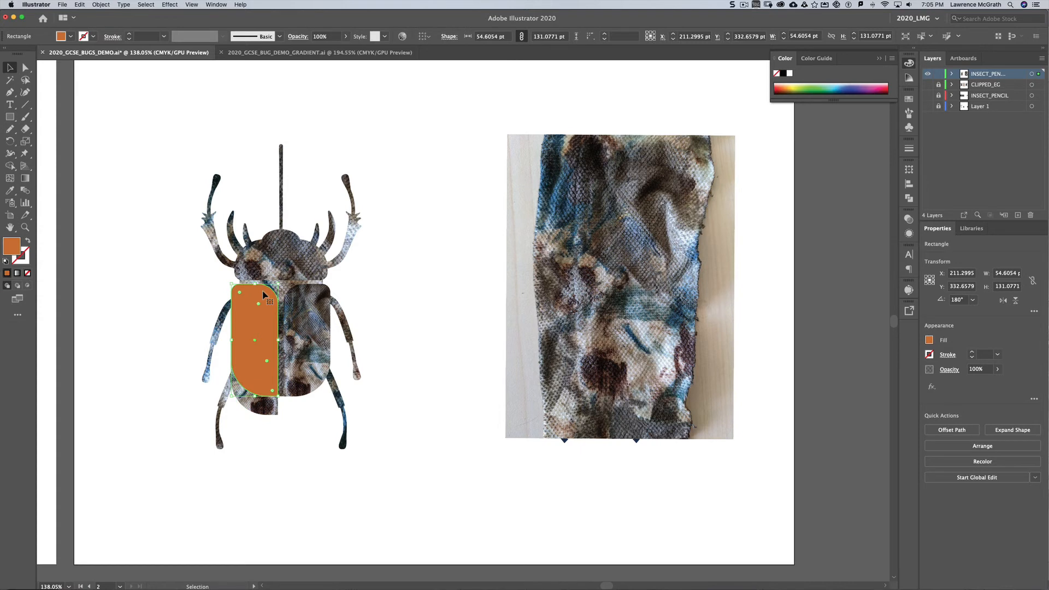
{"action": "key", "text": "Delete"}
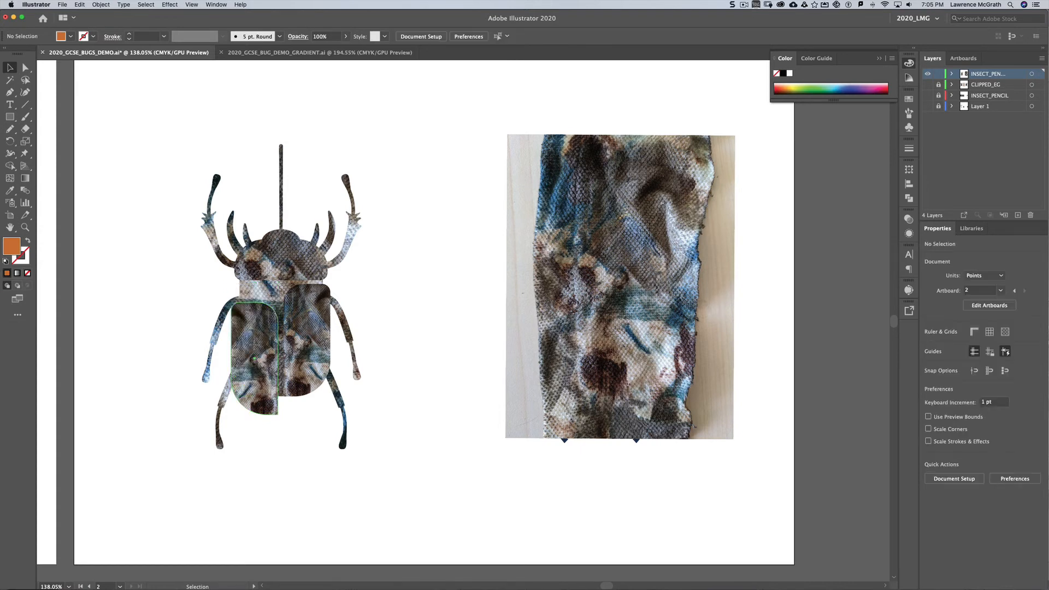
{"action": "left_click_drag", "start_coordinate": [254, 340], "coordinate": [254, 326]}
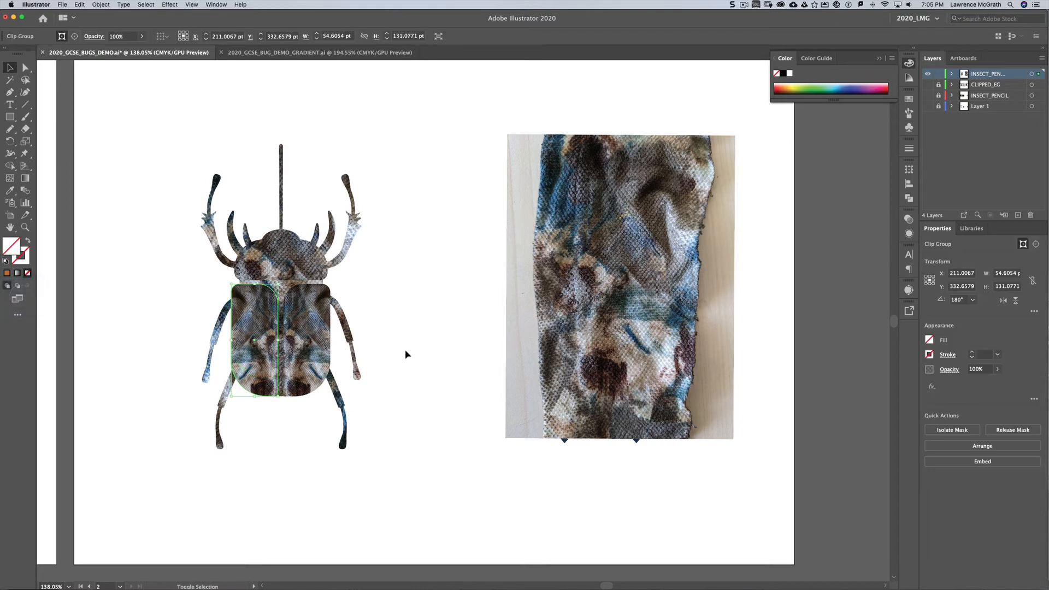
{"action": "left_click", "coordinate": [431, 355]}
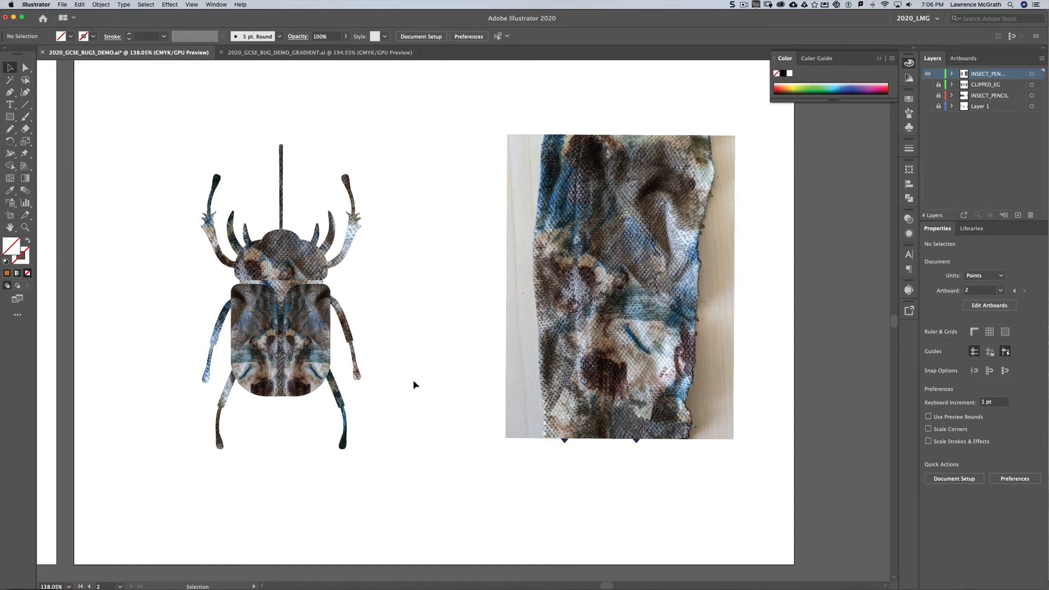
- Collapse the floating colour controls and examine the gradient-filled thorax and abdomen shapes of the right beetle one after the other
{"action": "left_click", "coordinate": [522, 397]}
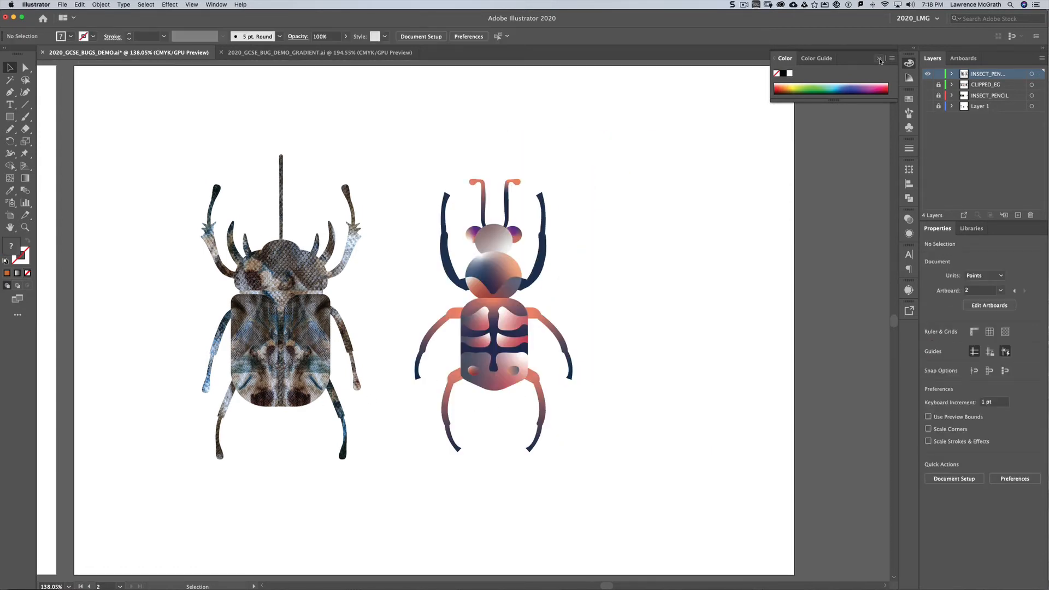
{"action": "left_click", "coordinate": [879, 58]}
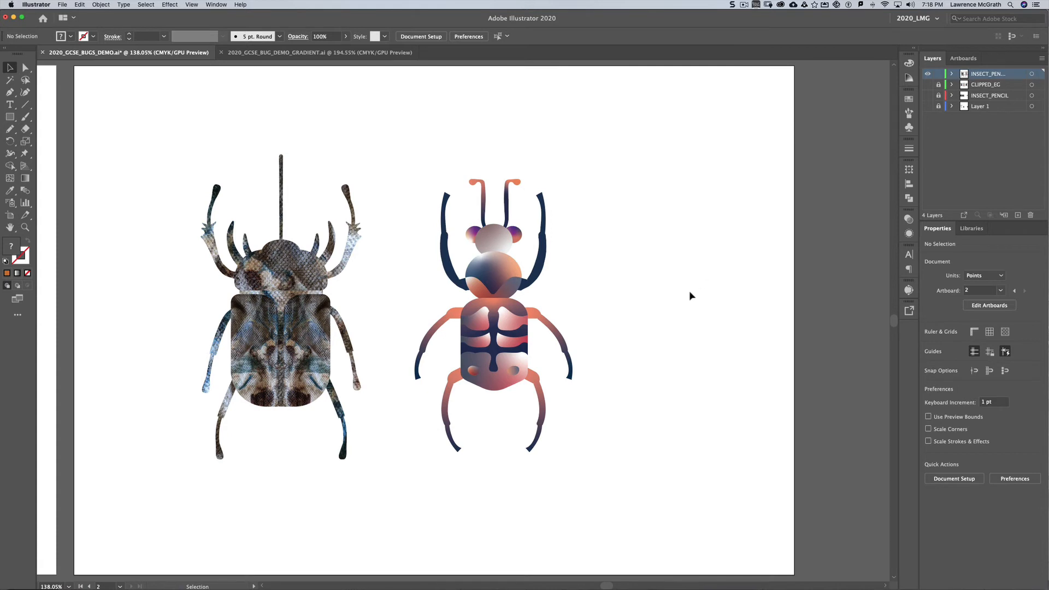
{"action": "scroll", "coordinate": [689, 295], "scroll_direction": "down", "scroll_amount": 1}
{"action": "scroll", "coordinate": [689, 295], "scroll_direction": "up", "scroll_amount": 1}
{"action": "left_click", "coordinate": [507, 276]}
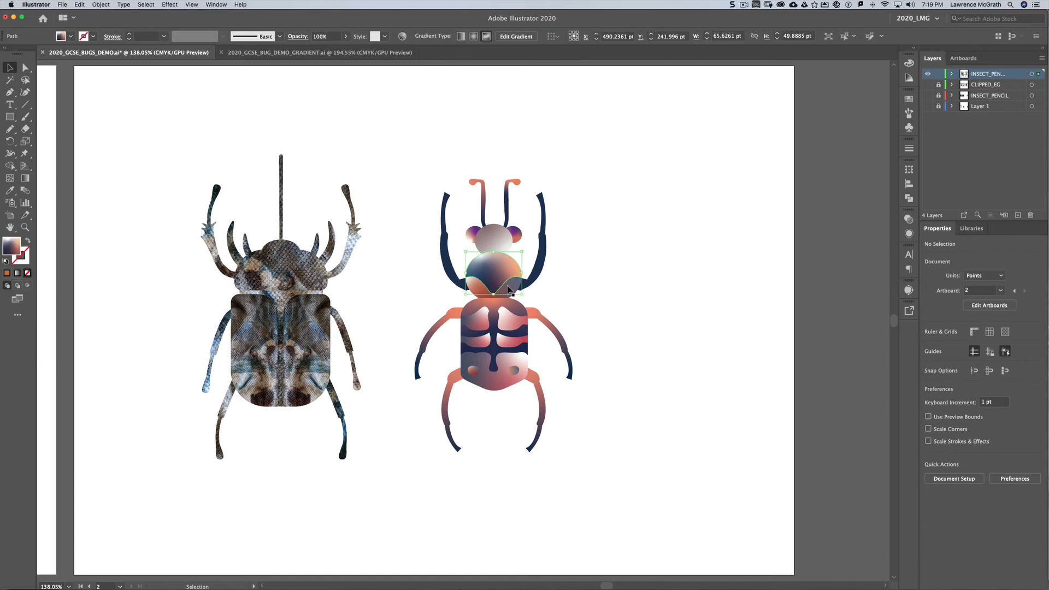
{"action": "left_click", "coordinate": [518, 323]}
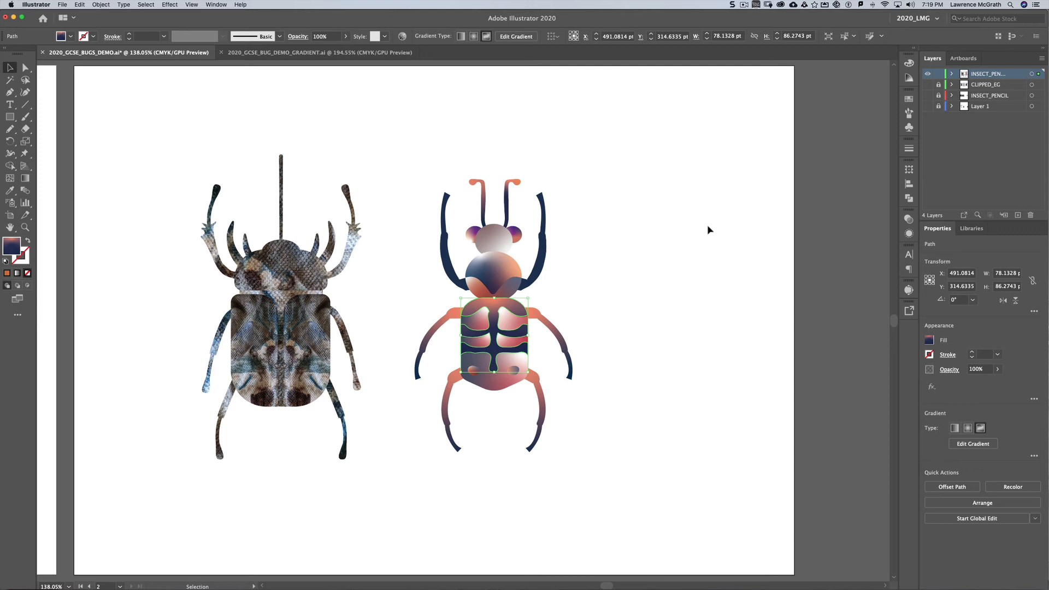
- Hide the layer holding the textured and gradient beetles and show the CLIPPED_EG layer with the example beetles
{"action": "left_click", "coordinate": [927, 74]}
{"action": "left_click", "coordinate": [927, 85]}
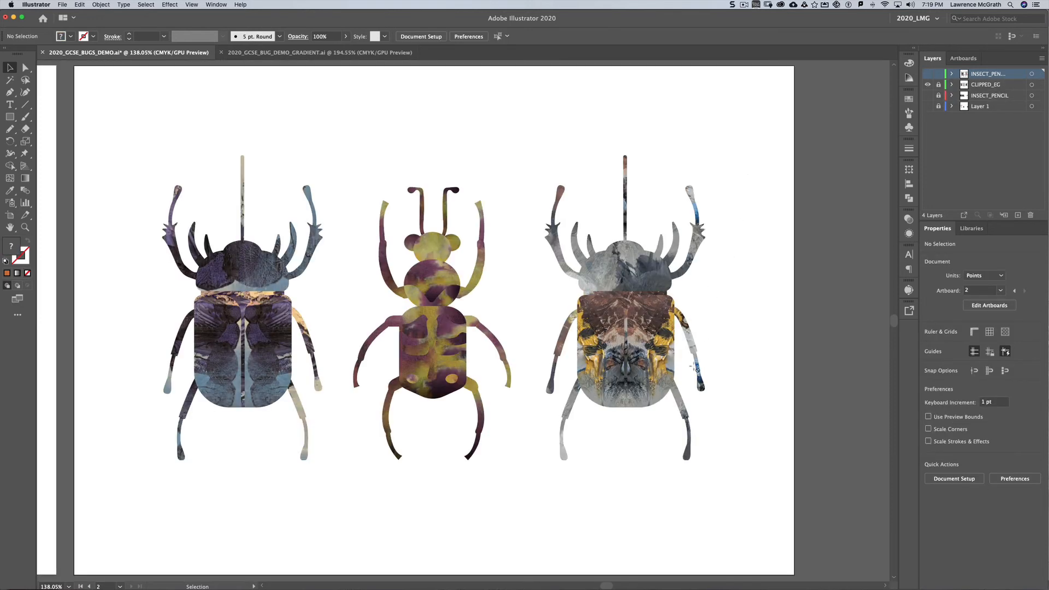